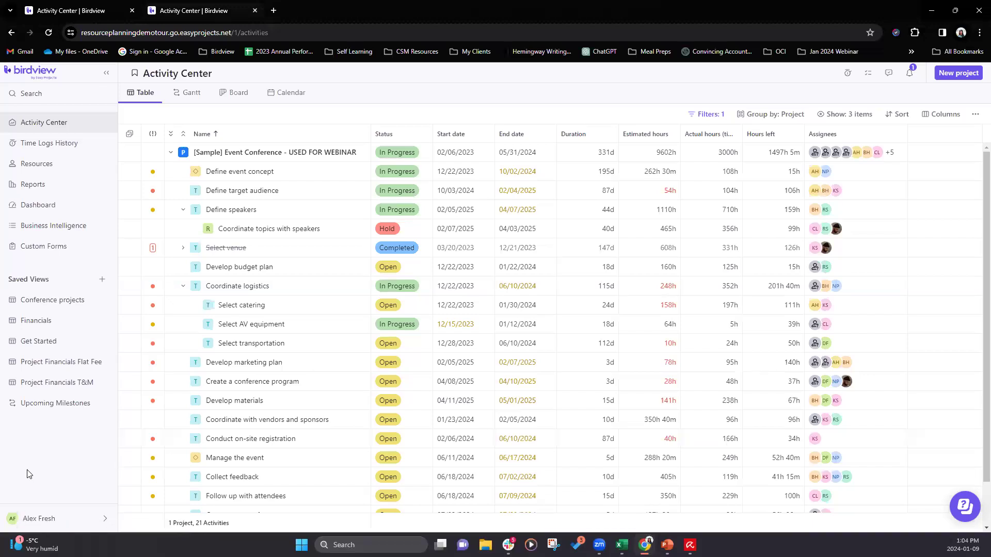
- Review the account's access levels in the settings, and return to the Activity Center to look over the activities
click(39, 518)
click(26, 355)
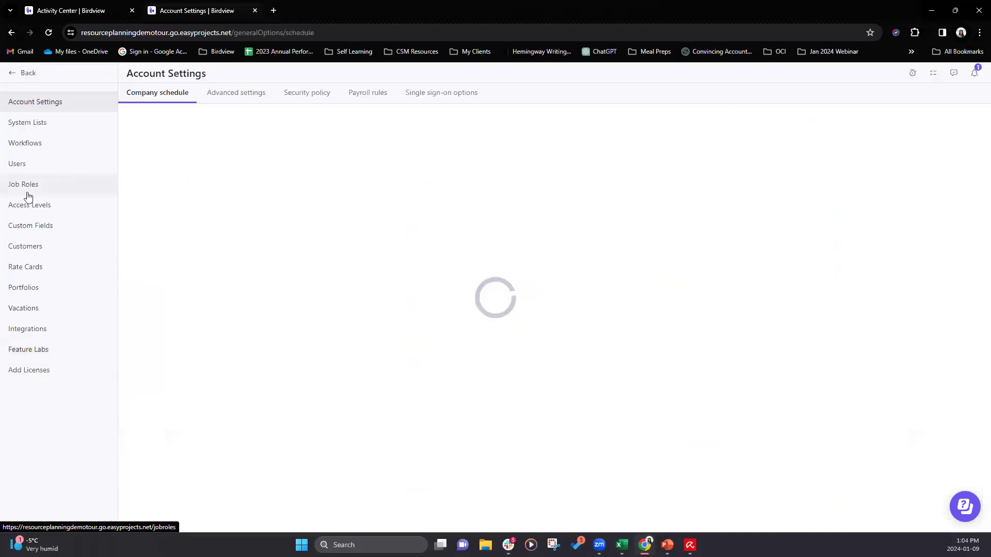
click(24, 209)
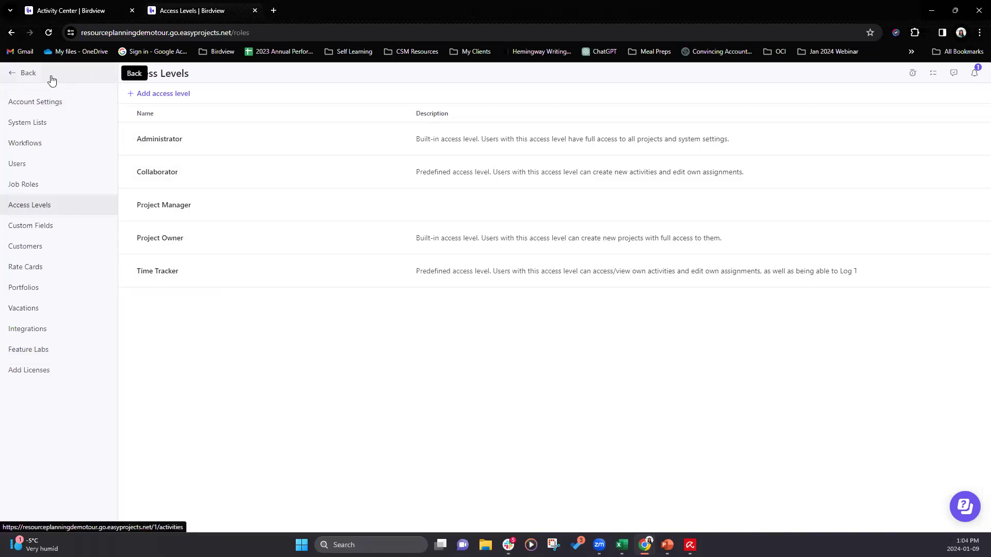
click(21, 78)
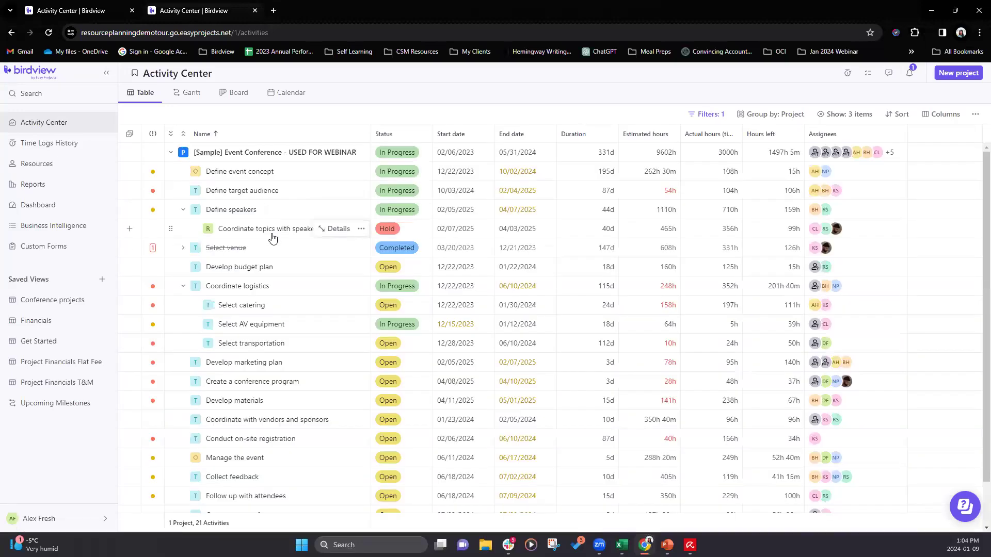
scroll(251, 439, down, 1)
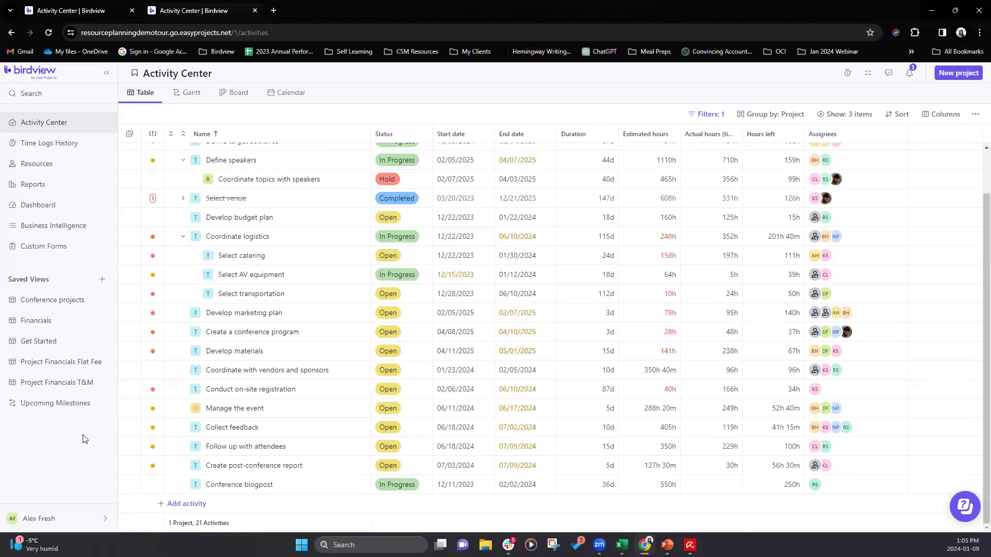
- In the other open Birdview account, create a space named "Birdview Weekly Workshop" with the dark gold colour and the palette icon
click(97, 11)
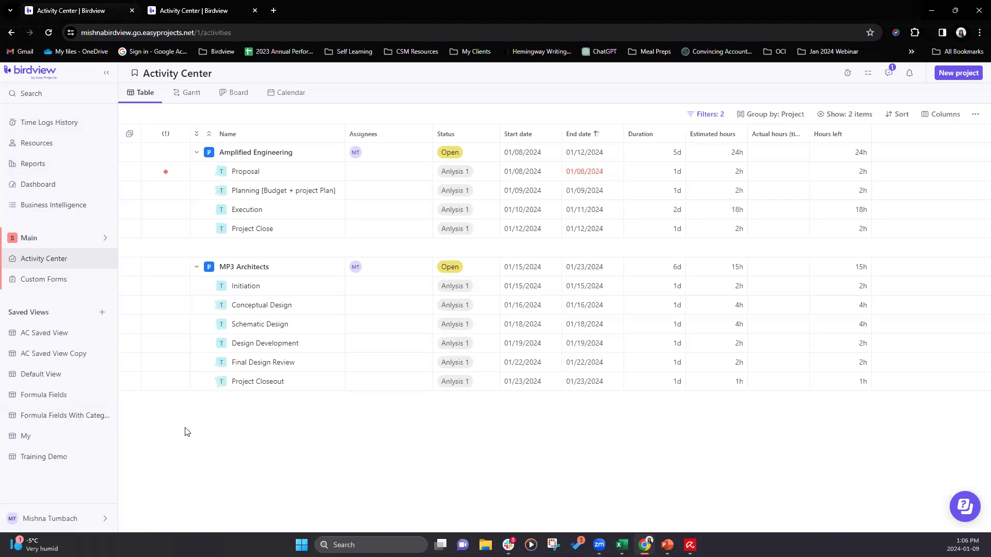
click(53, 239)
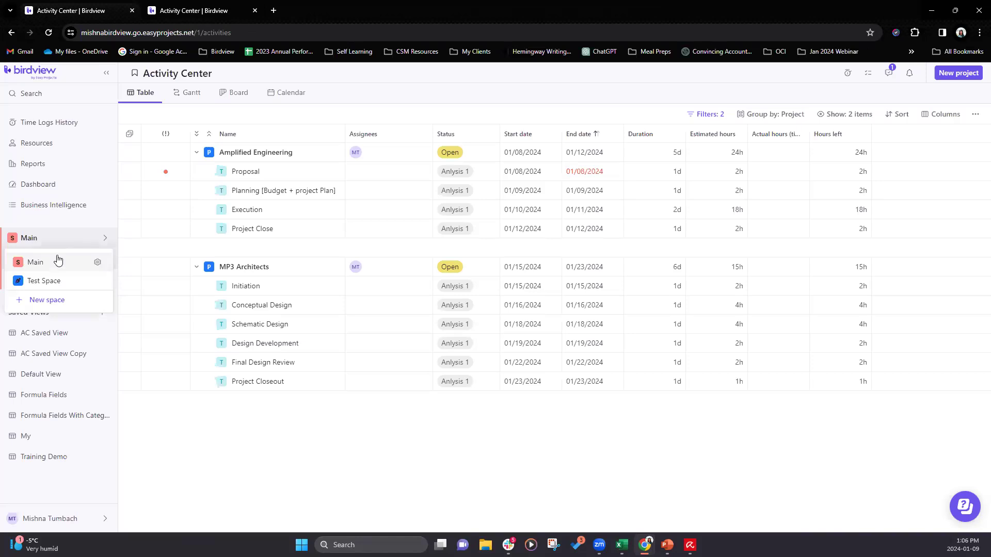
click(47, 303)
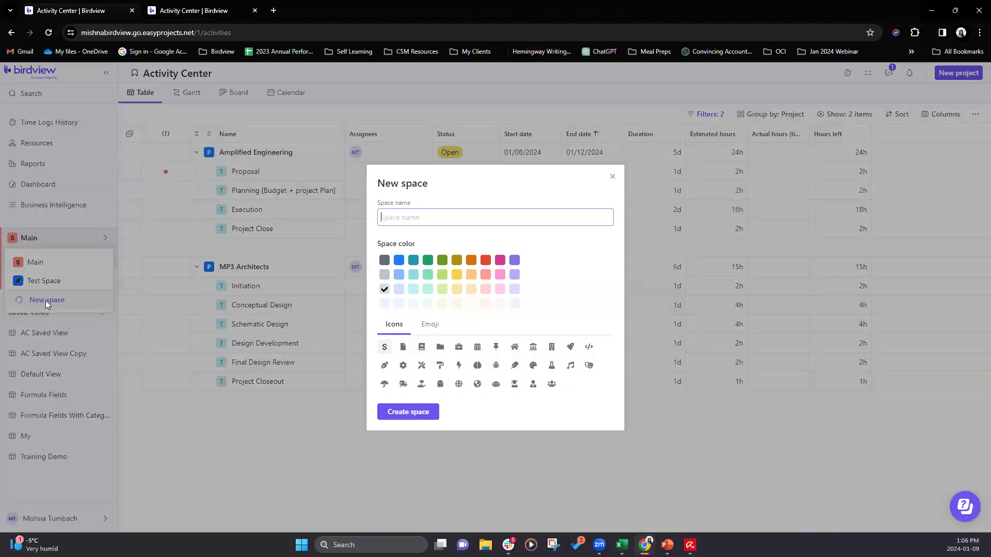
text(Birdview Weekly Worksho[p)
key(BackSpace)
text(p)
click(457, 260)
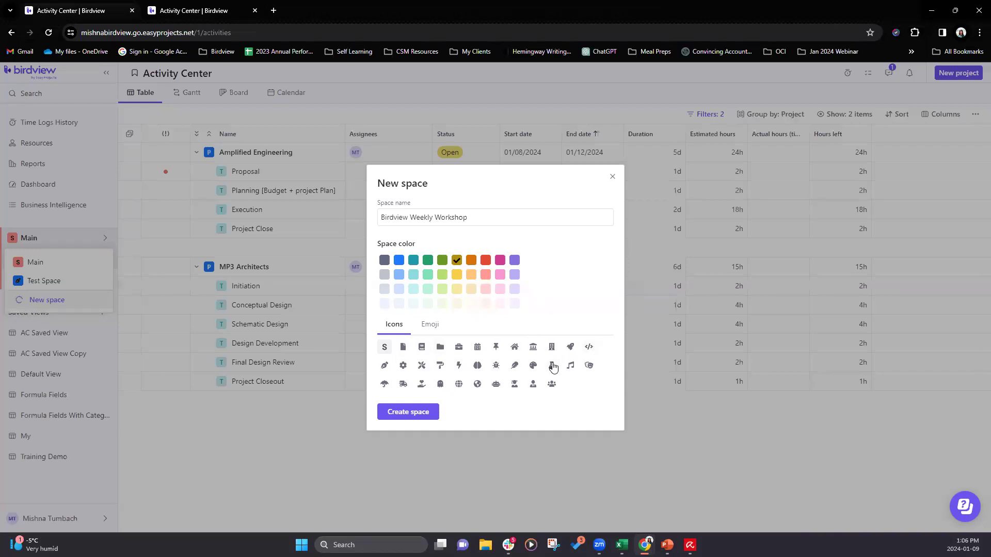
click(533, 366)
click(411, 413)
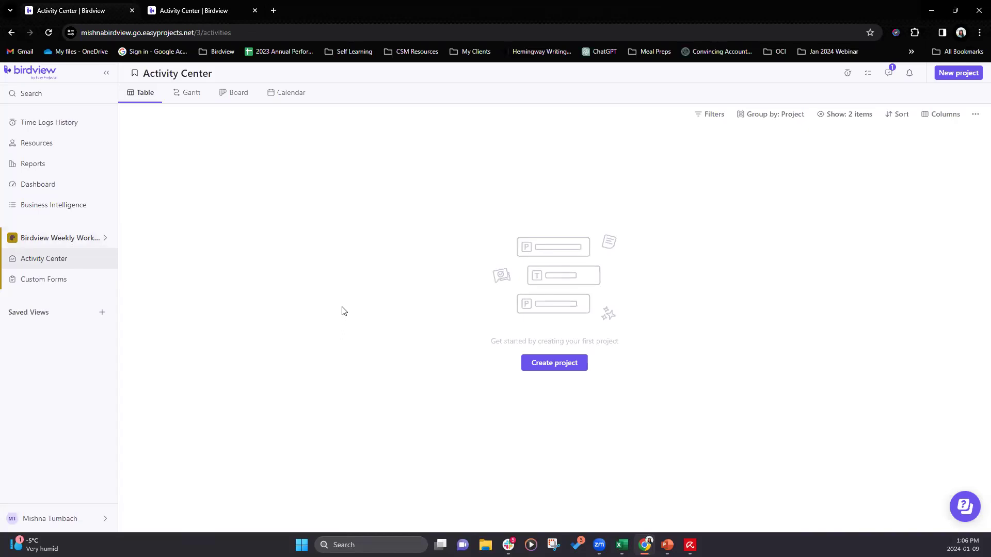
- Create a project named "Workshop" without a template in the Birdview Weekly Workshop space, starting 01/08/2024 with a duration of 5 days
click(63, 242)
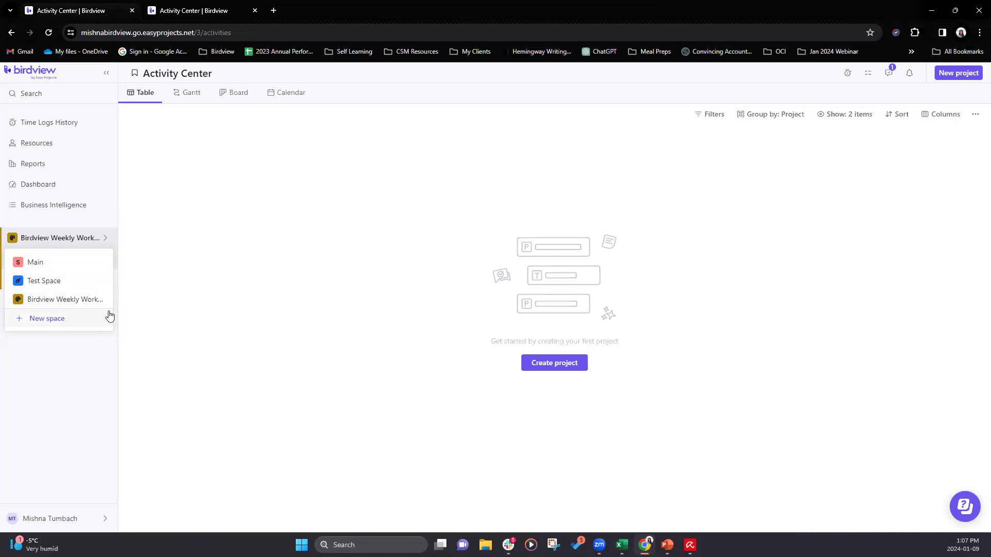
click(88, 300)
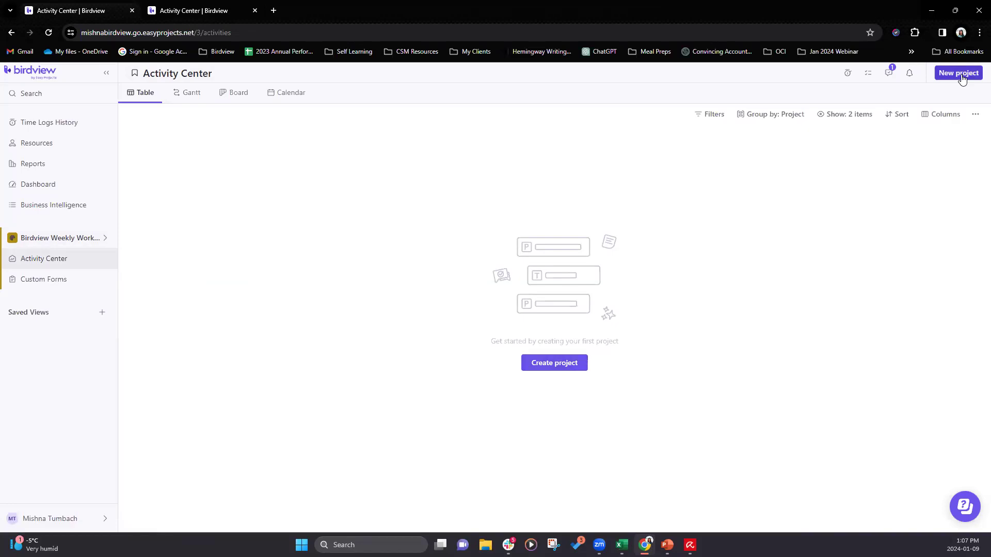
click(567, 368)
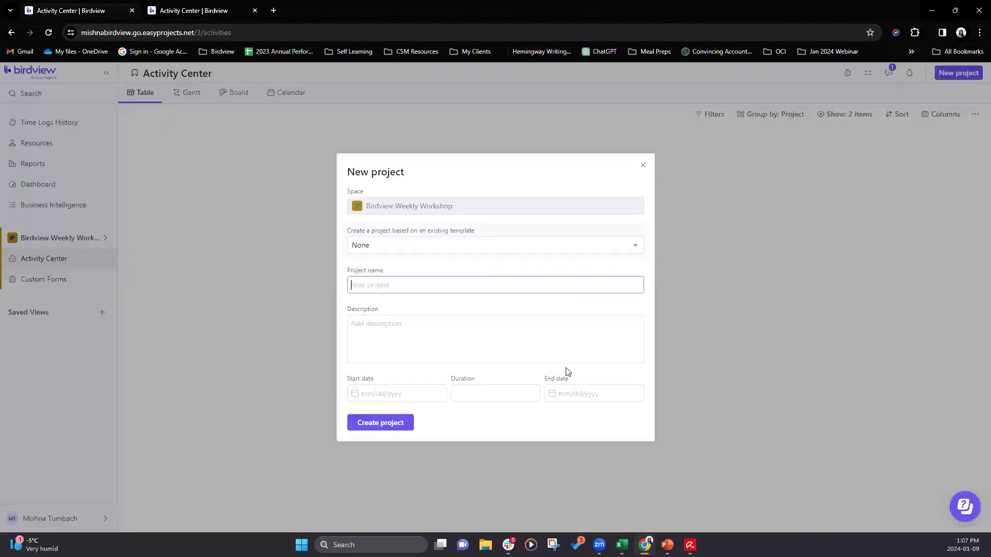
click(392, 248)
click(392, 251)
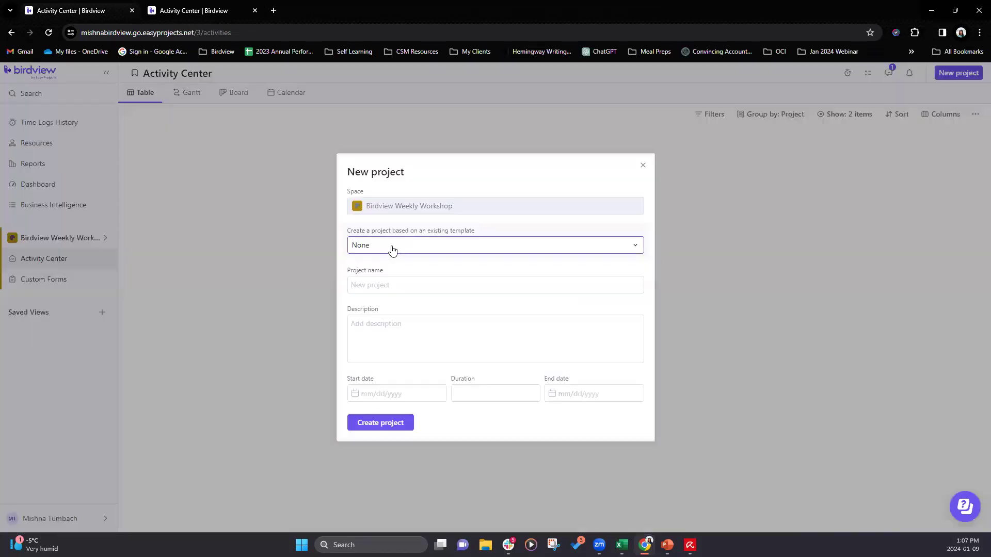
click(400, 292)
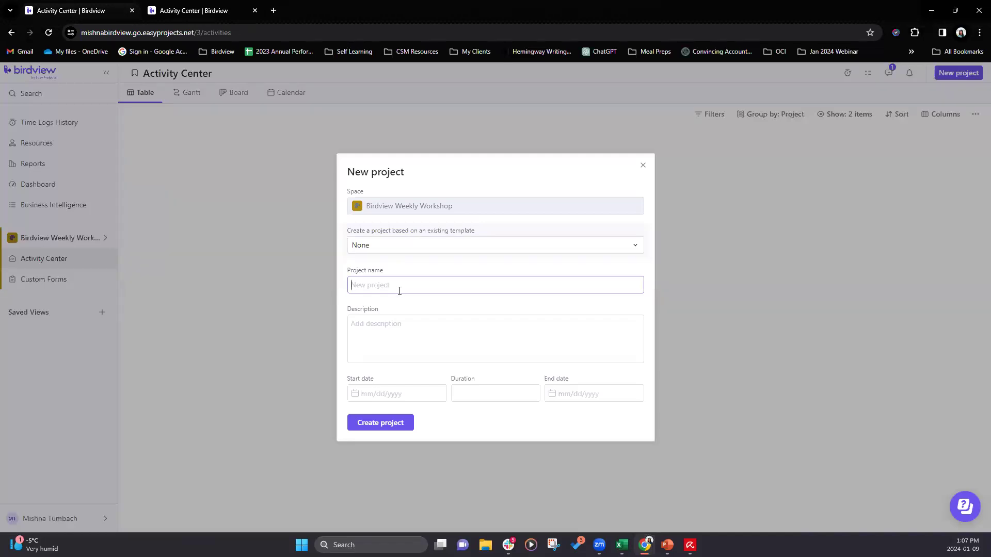
text(Workshop)
click(436, 393)
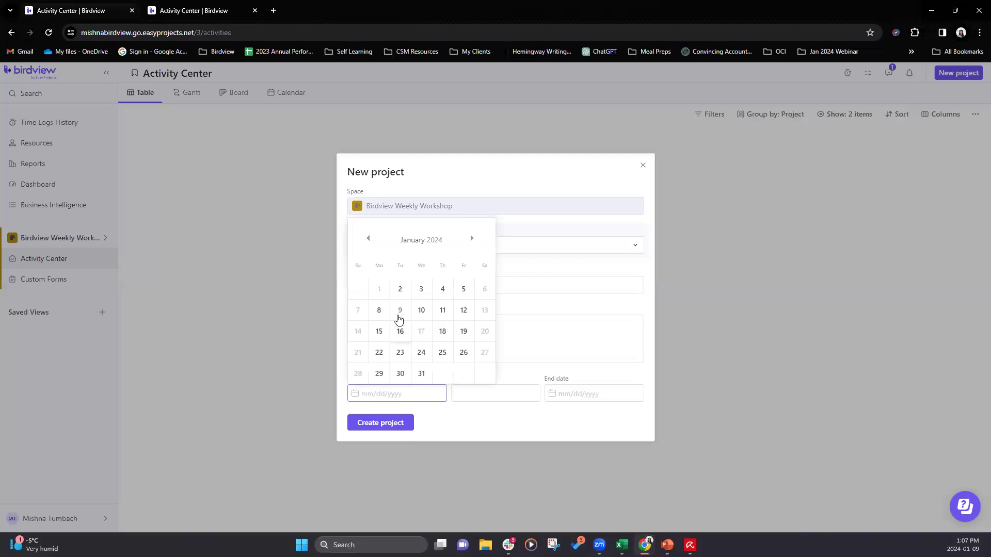
click(381, 310)
click(463, 392)
text(5)
click(384, 425)
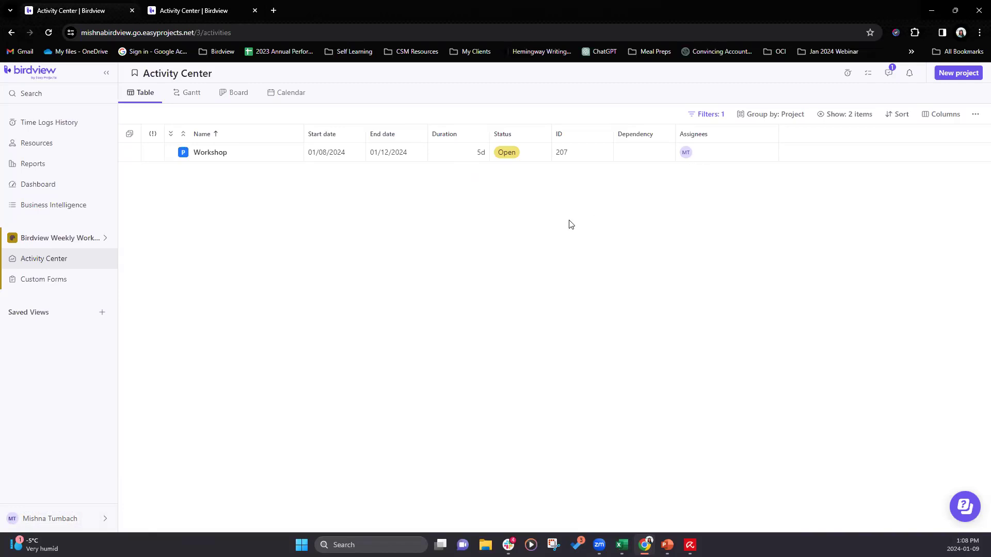
click(77, 241)
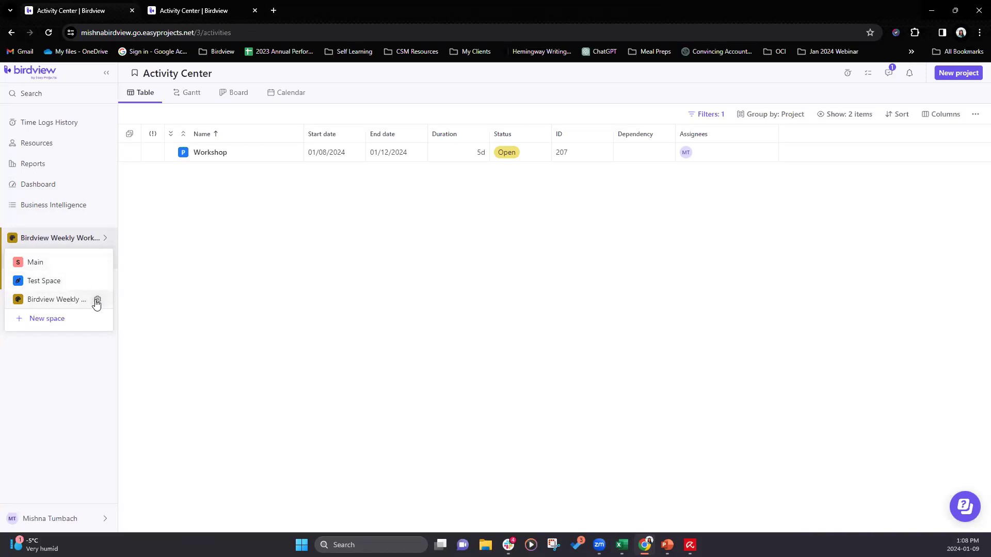
click(157, 298)
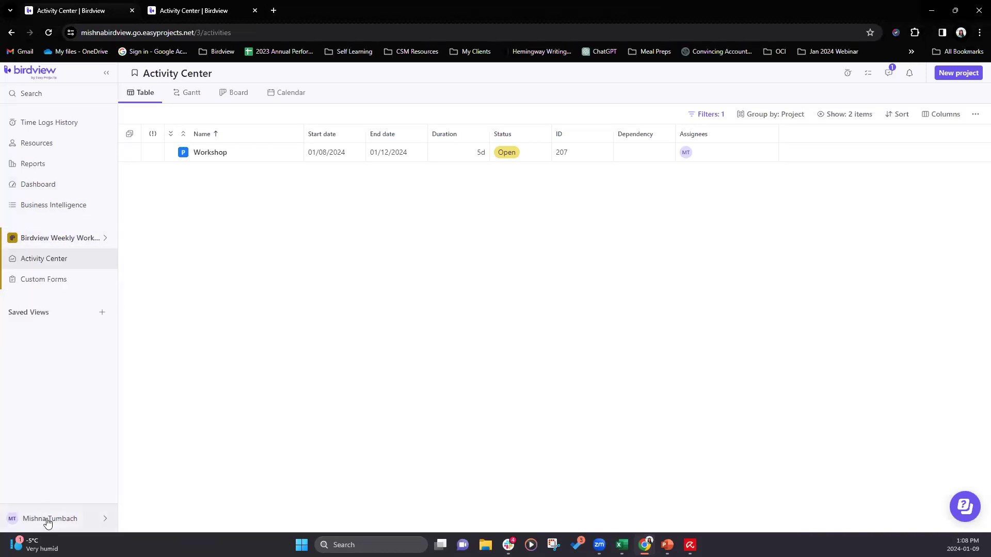
click(46, 523)
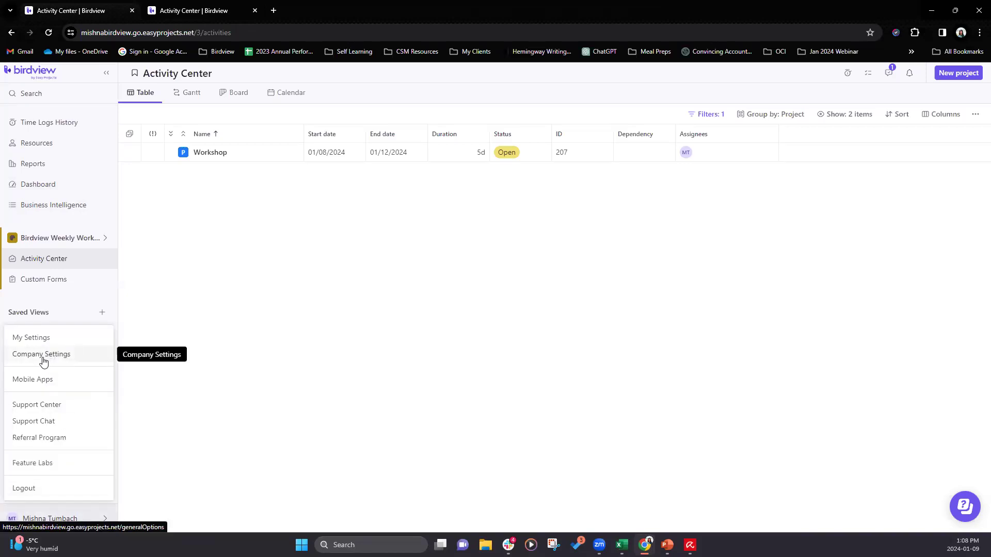
- Open the members list in the settings of the Birdview Weekly Workshop space
click(101, 238)
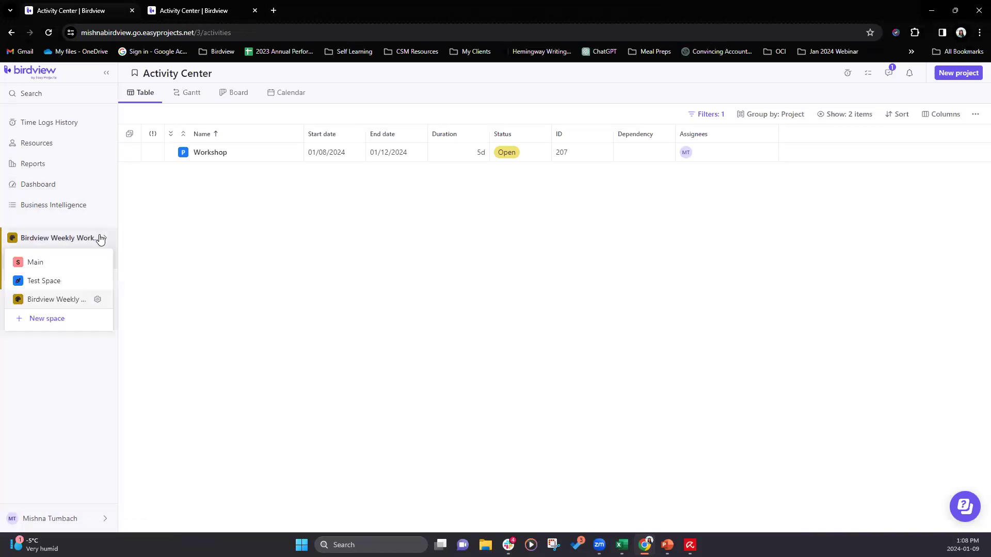
click(98, 303)
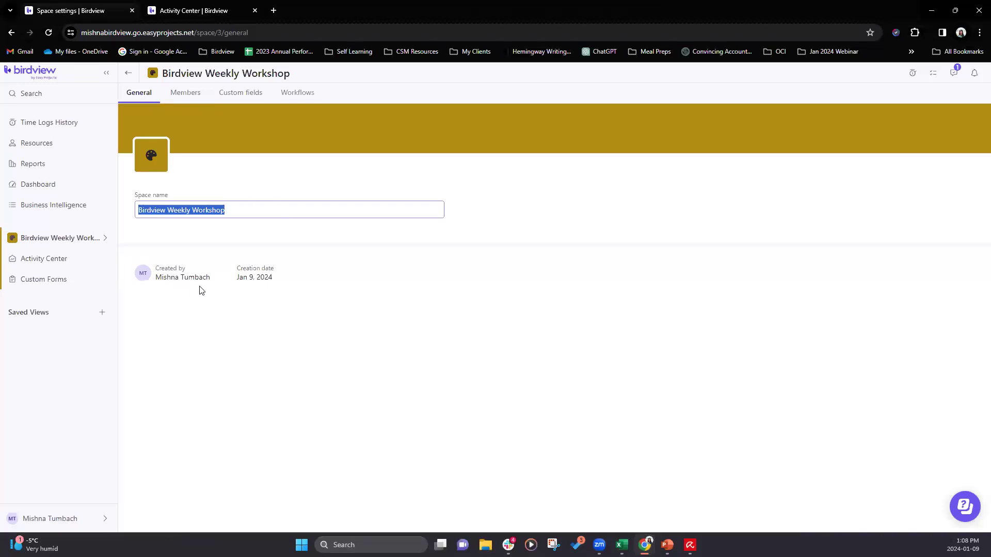
click(187, 99)
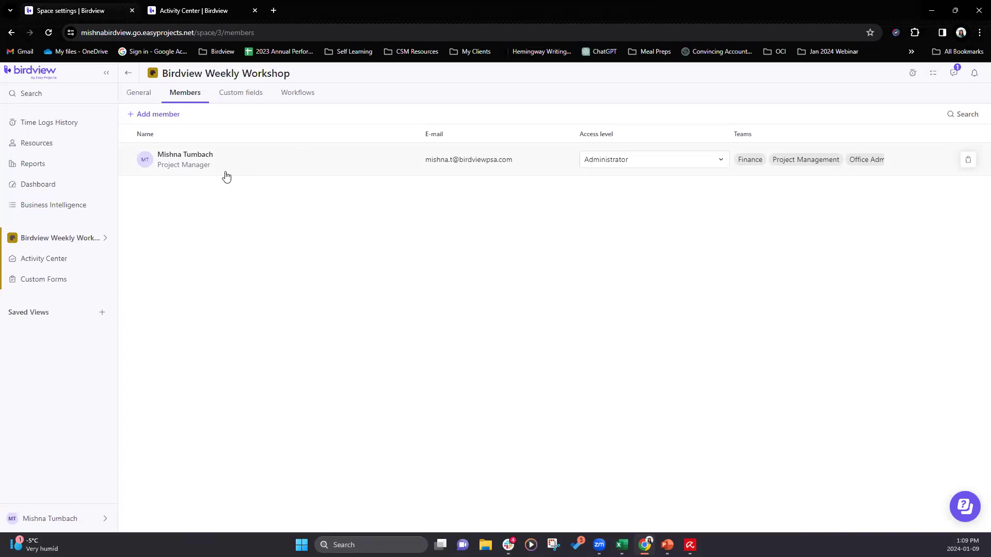
- Look through the users who are not members of the space and add the fifth one listed as a member
click(158, 117)
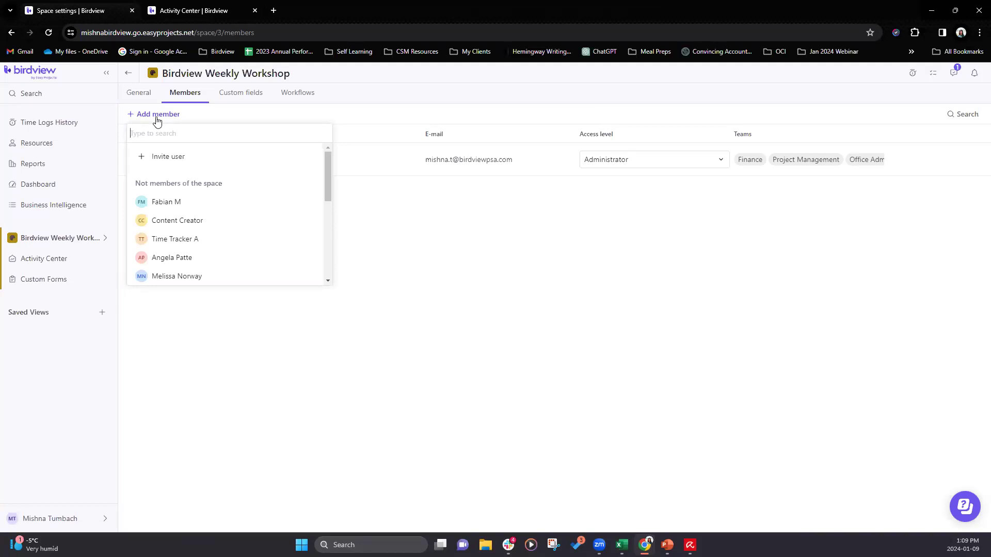
mouse_move(330, 178)
mouse_down()
mouse_move(326, 261)
mouse_move(326, 170)
mouse_up()
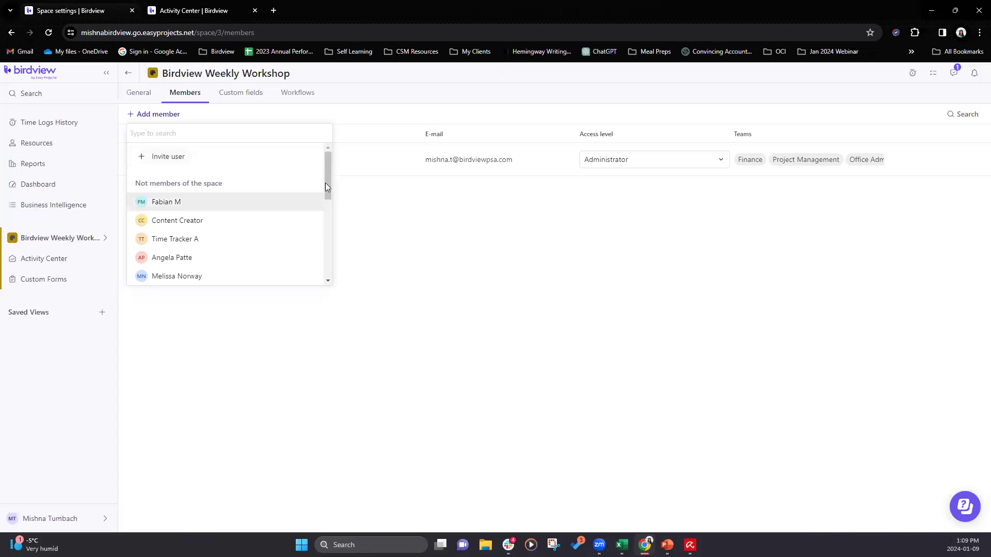
scroll(313, 282, down, 3)
scroll(329, 218, down, 3)
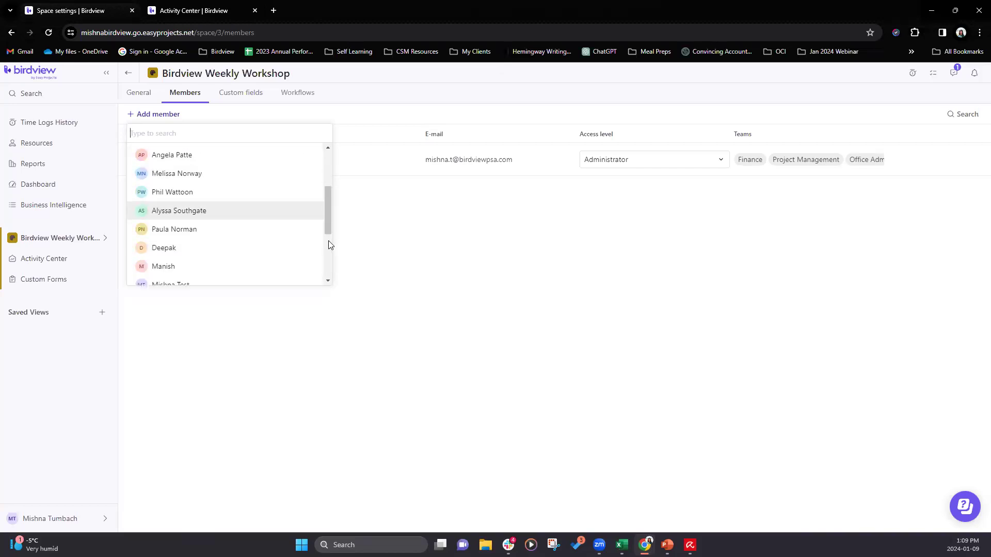
drag(330, 235, 334, 170)
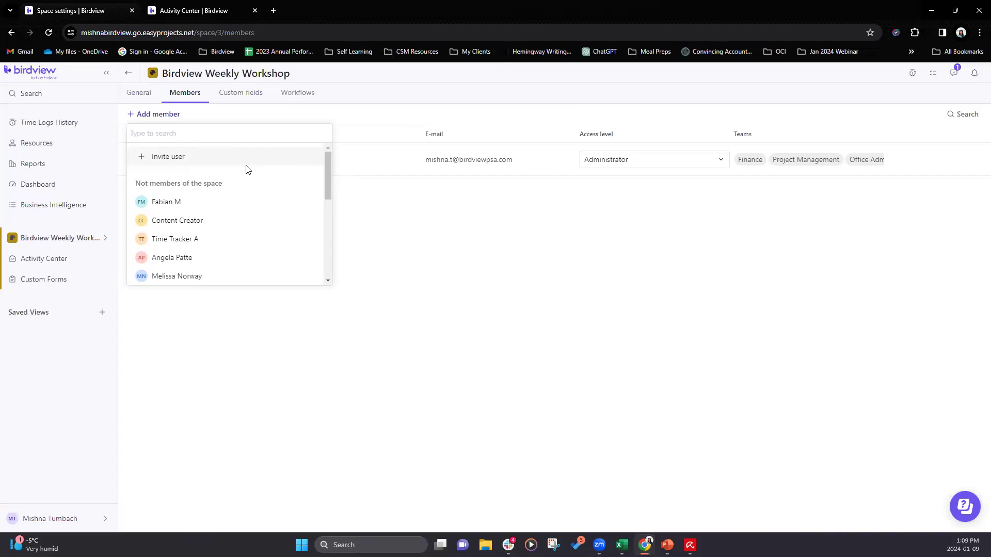
scroll(267, 241, down, 1)
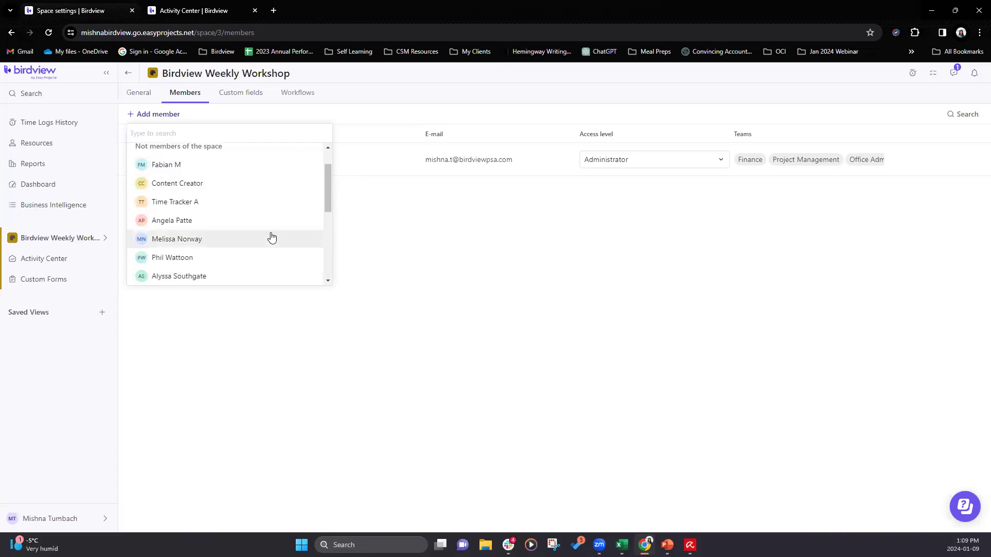
scroll(175, 161, up, 1)
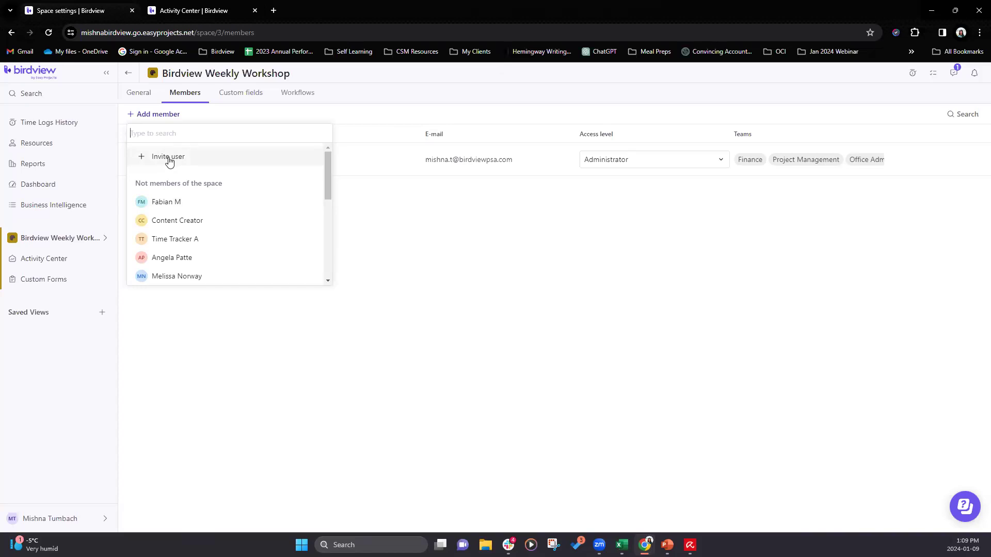
click(182, 277)
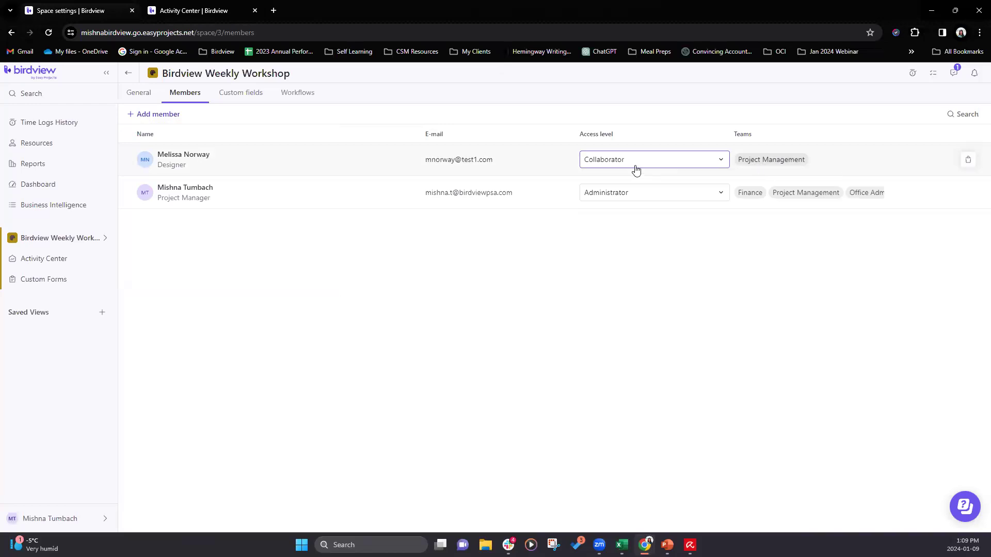
- Change the newly added member's access level for this space to Project Manager and confirm the change
click(703, 163)
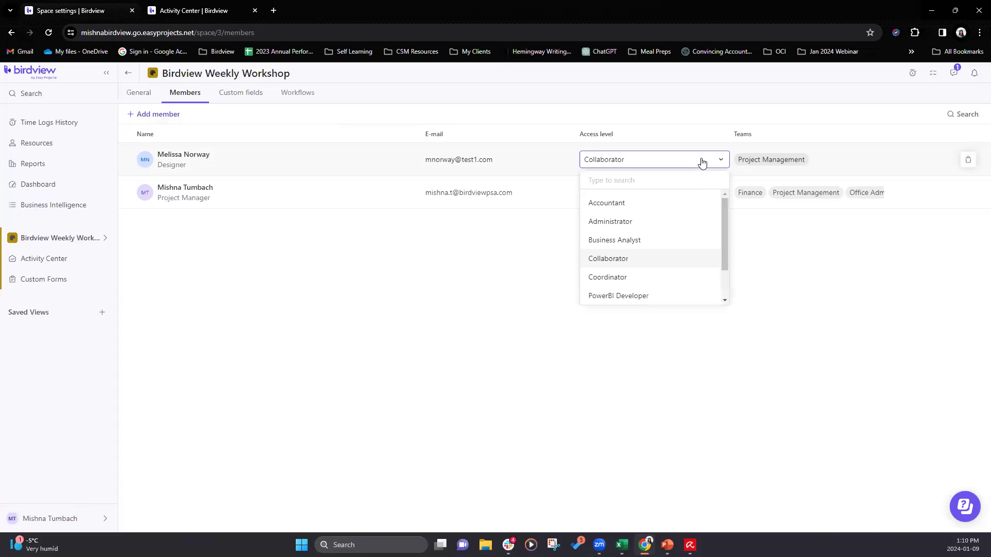
drag(726, 206, 726, 231)
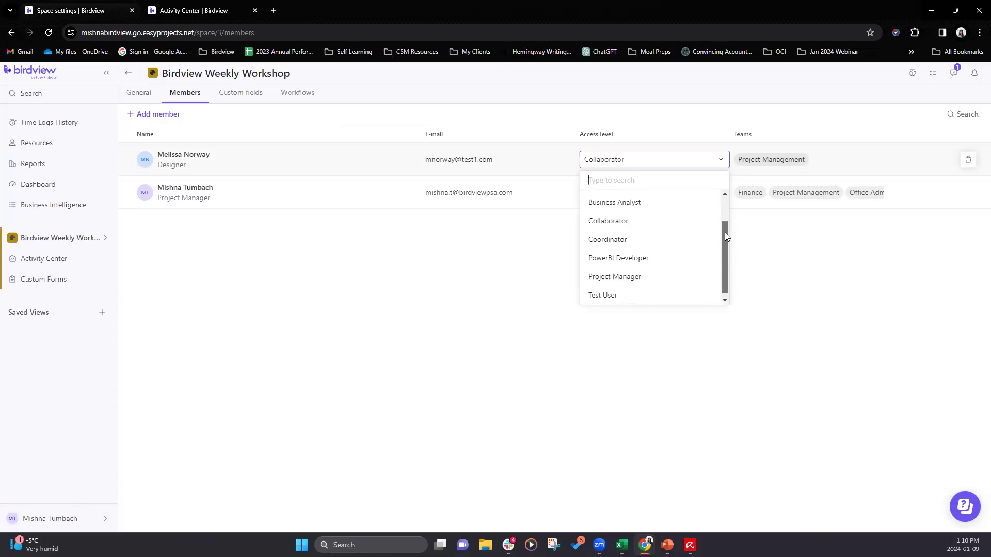
drag(725, 233, 727, 210)
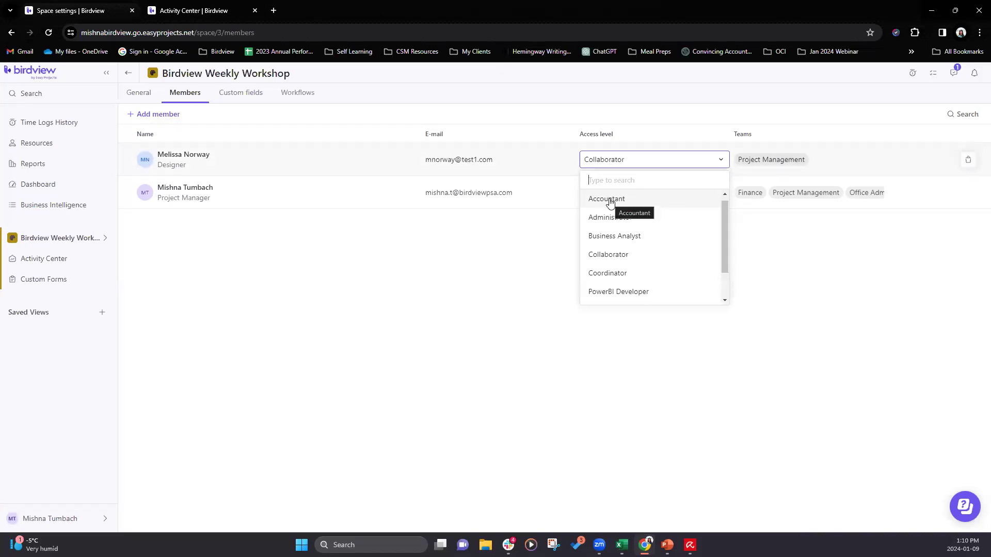
drag(725, 228, 724, 259)
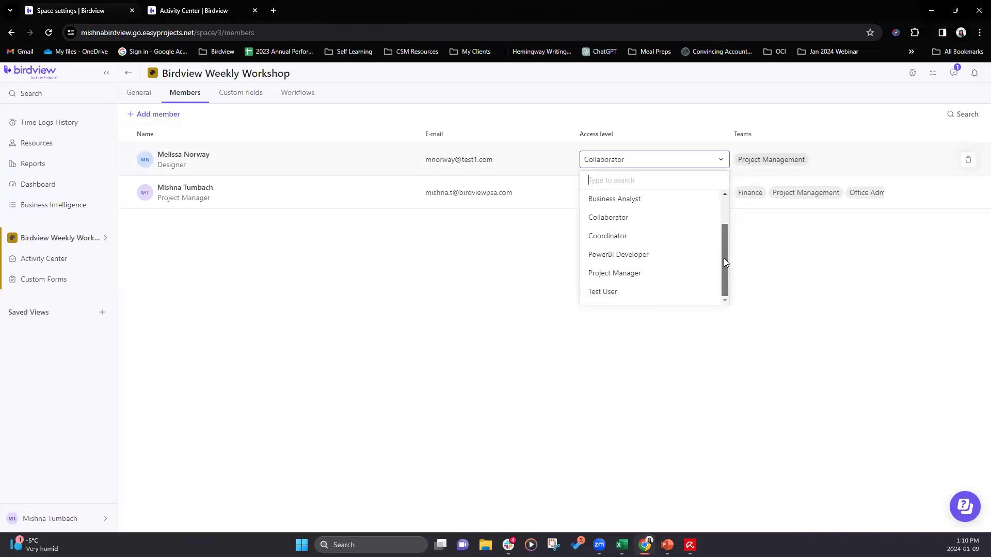
click(656, 279)
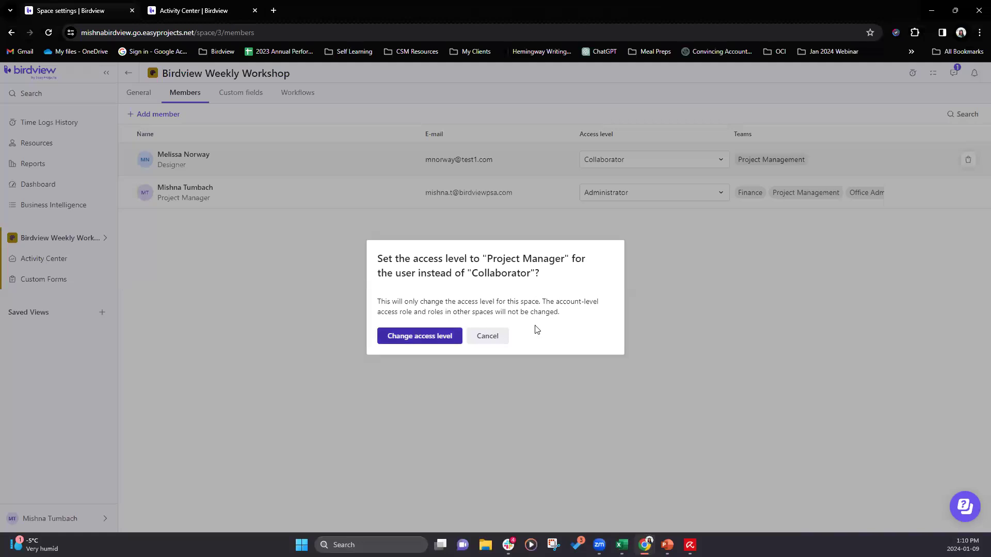
key(Return)
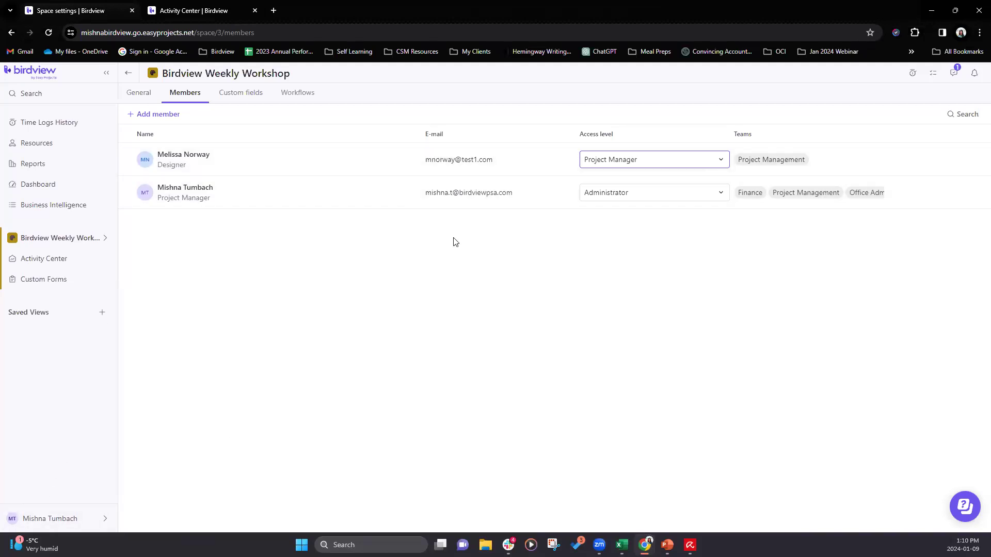
- Add the fifth user listed as not a member to the Birdview Weekly Workshop space
click(164, 119)
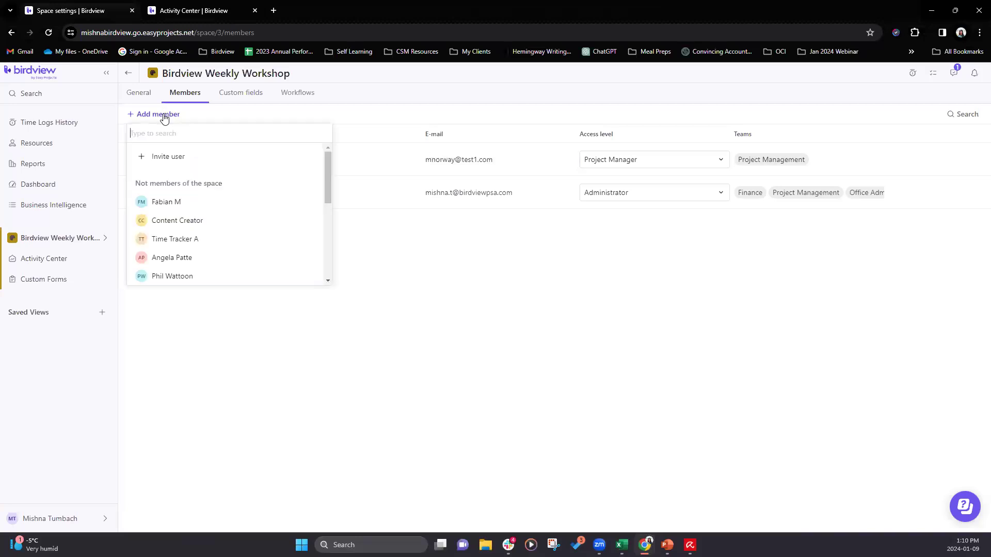
click(194, 281)
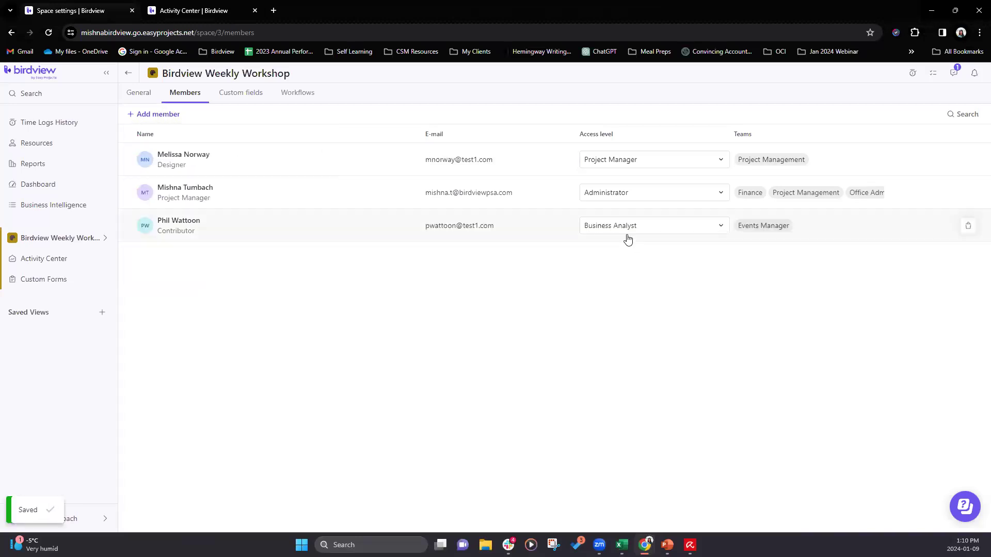
click(672, 230)
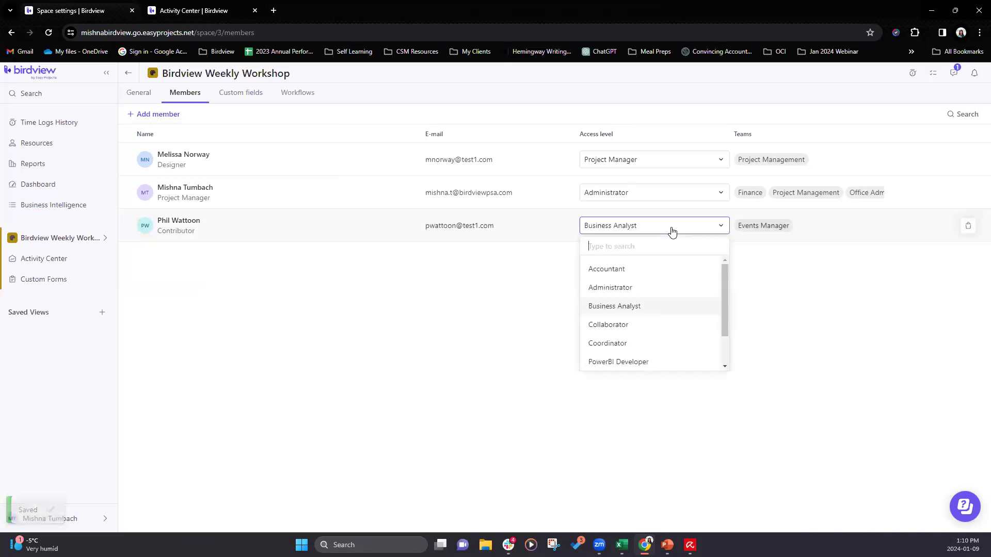
click(634, 364)
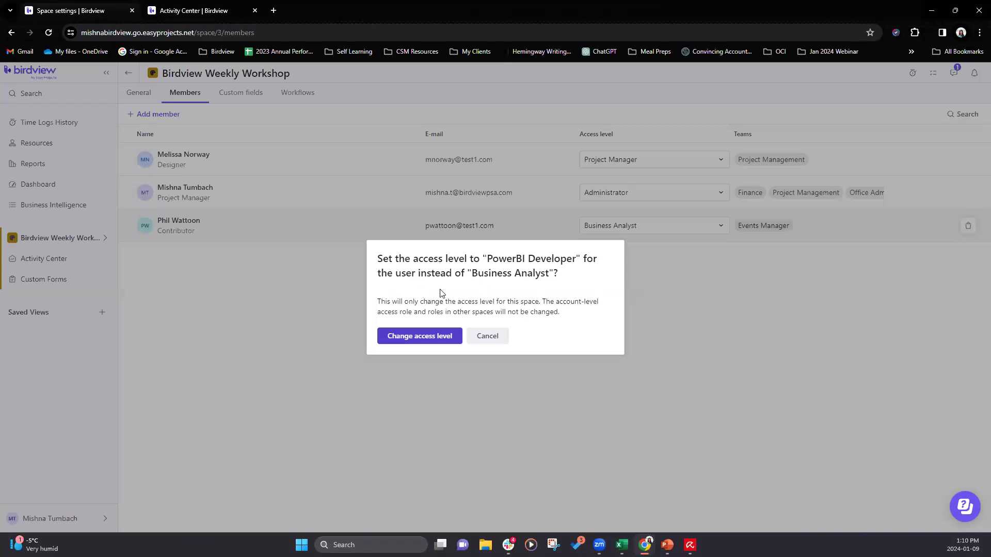
drag(379, 302, 419, 315)
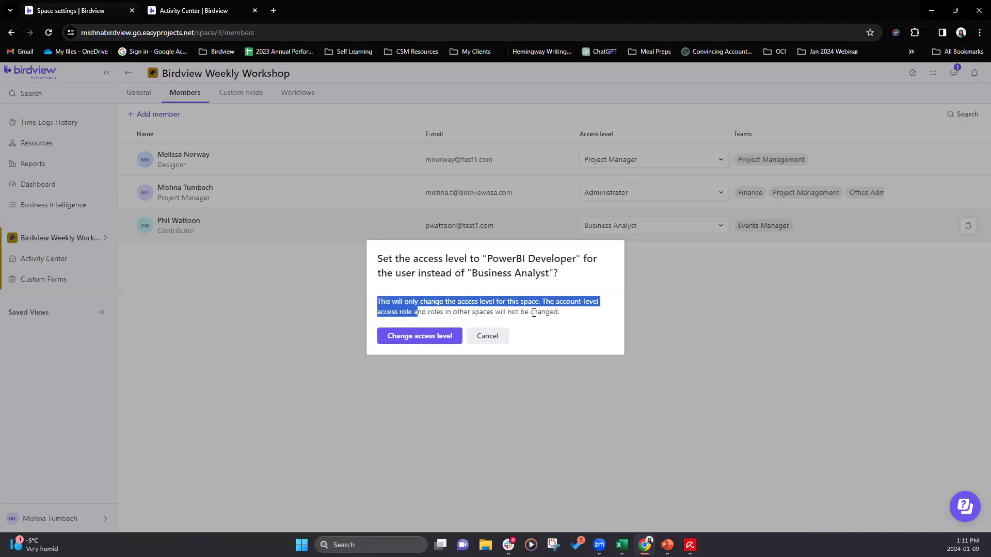
click(487, 341)
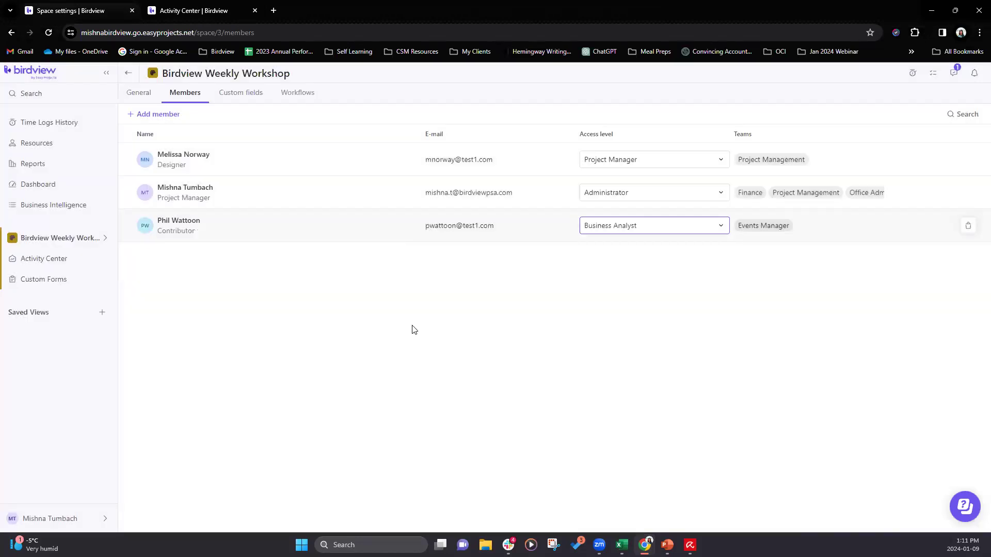
- View the space's custom fields, compare them with the company-wide custom fields, and return to the space settings
click(231, 98)
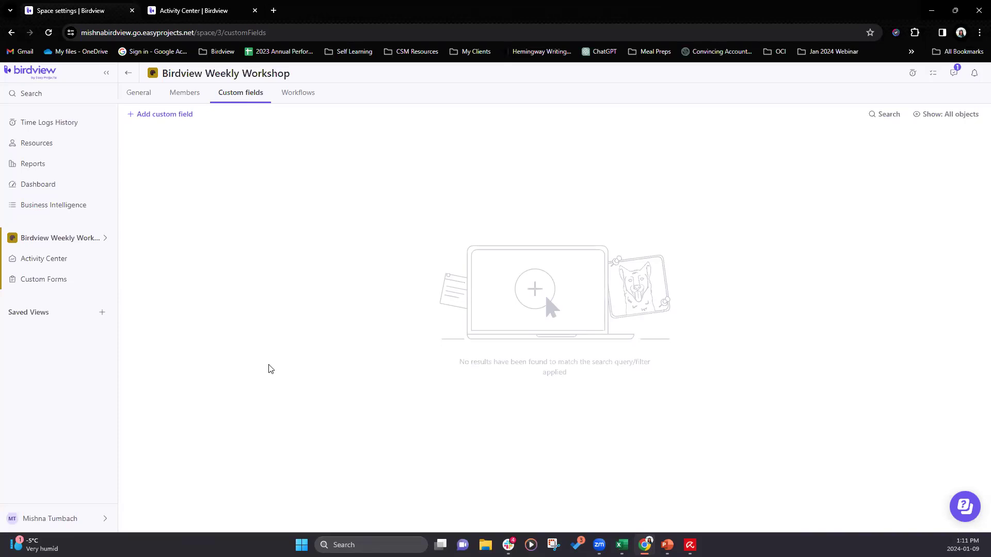
click(56, 518)
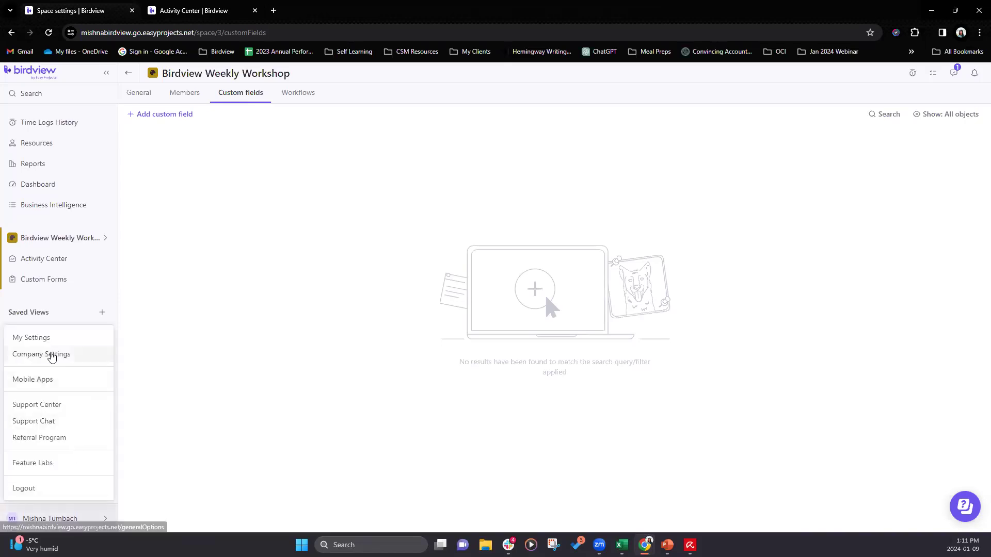
click(51, 354)
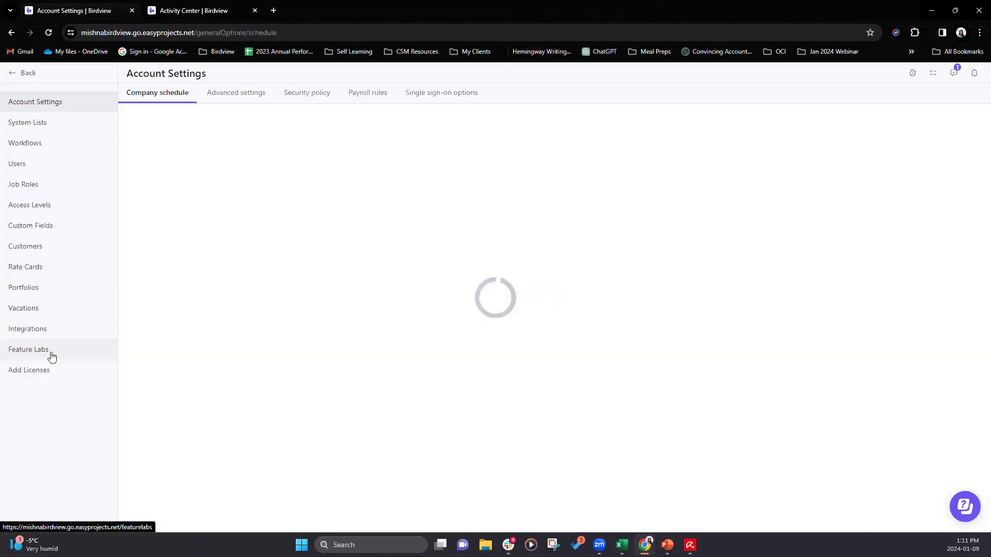
click(40, 226)
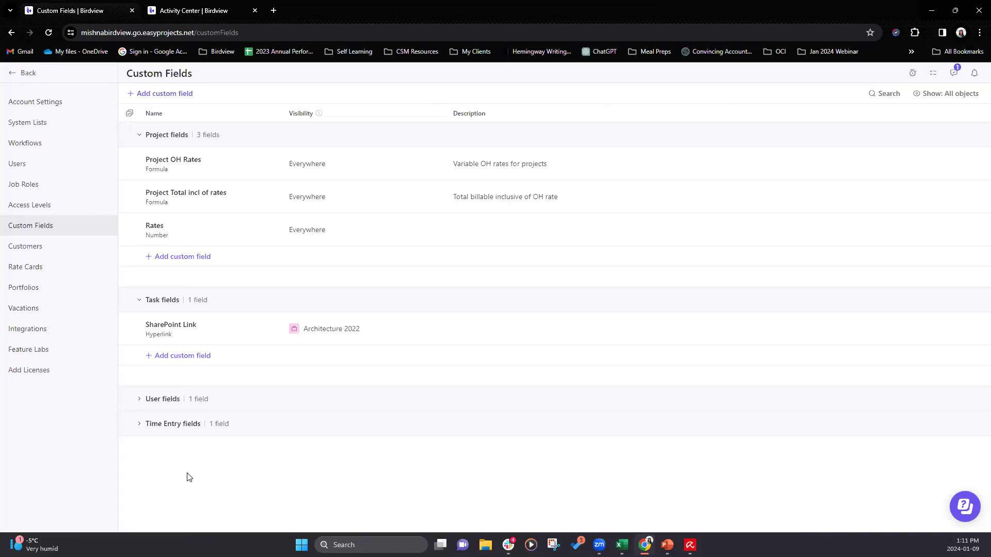
click(24, 78)
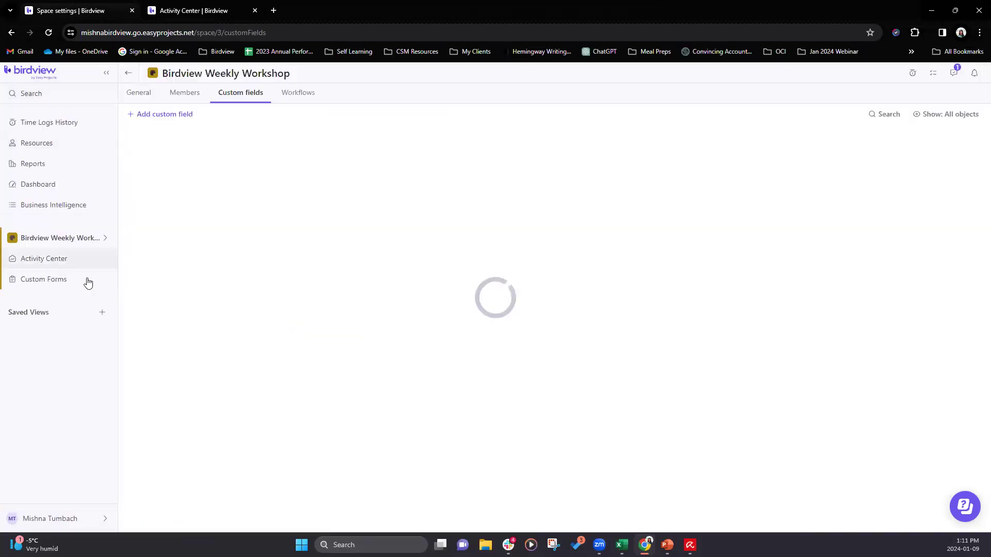
- Create a custom field named "Testing Space Custom Field" in the space, for Project with the Text field type, and save it
click(166, 115)
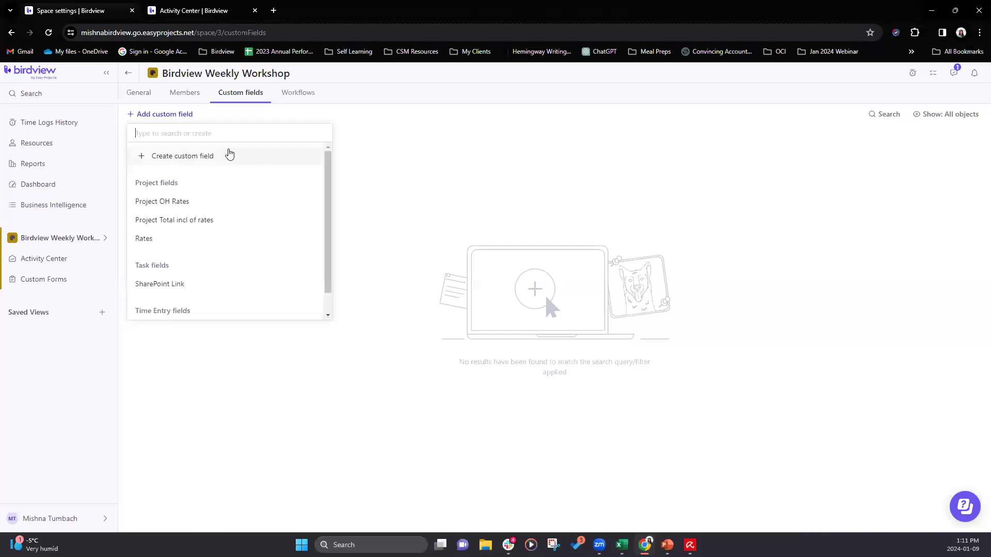
click(193, 156)
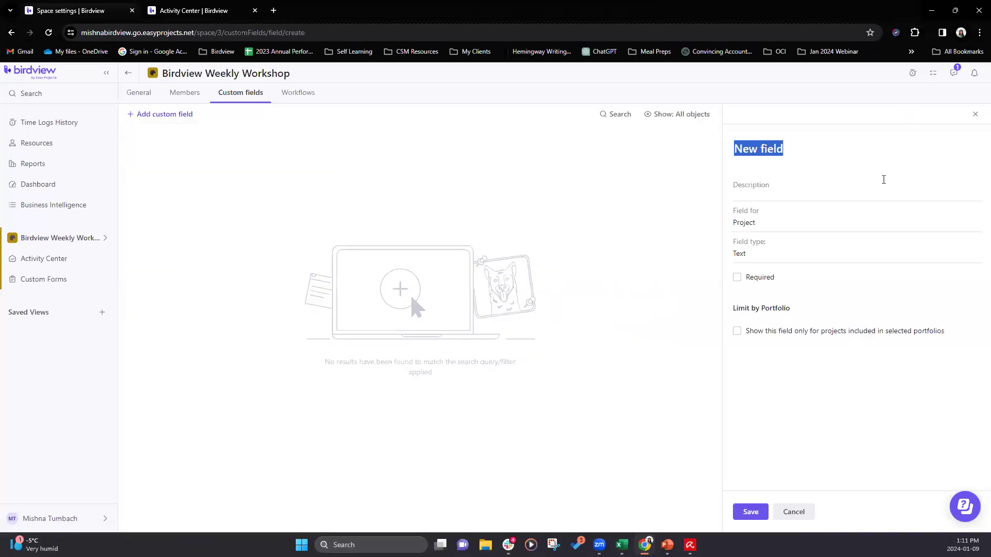
text(Testi)
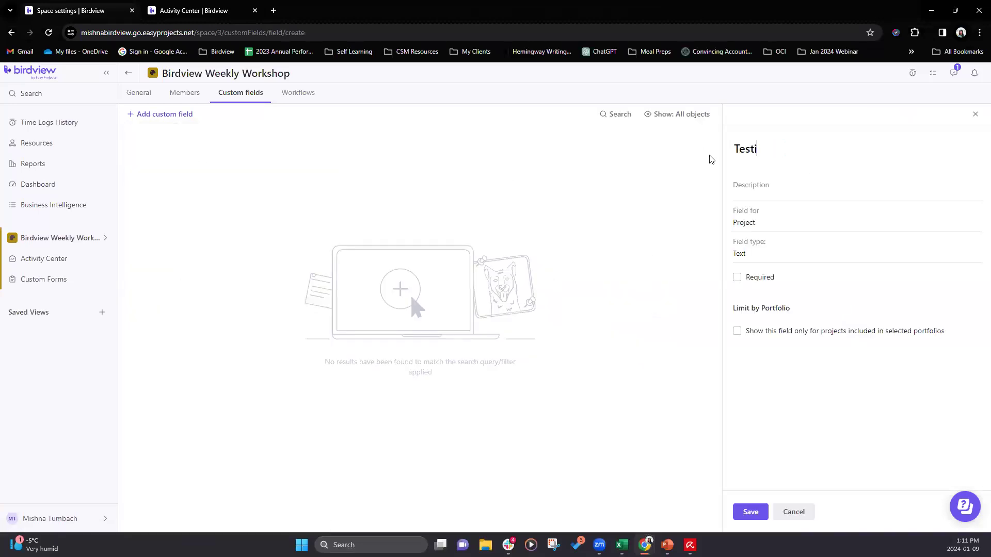
text(ng Space Cysustom Field)
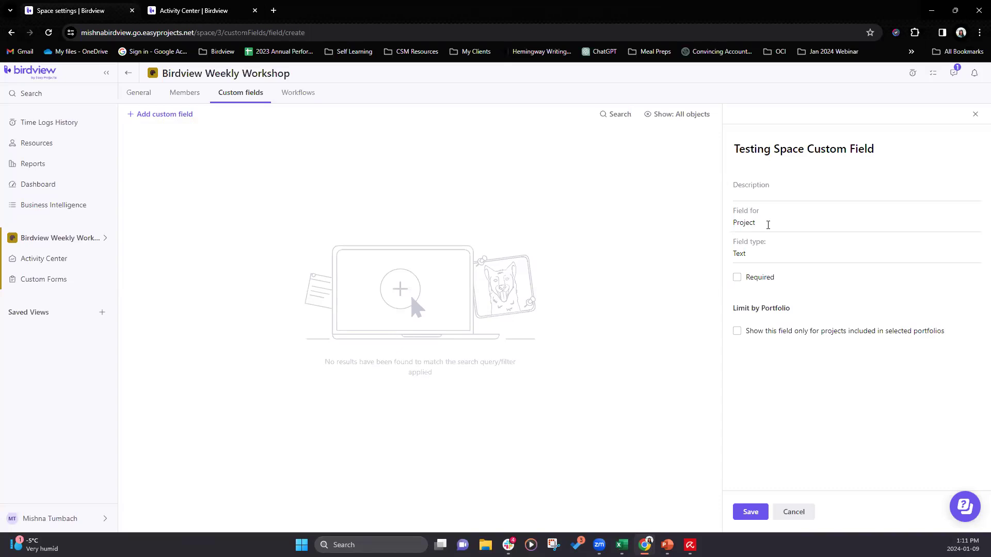
click(763, 223)
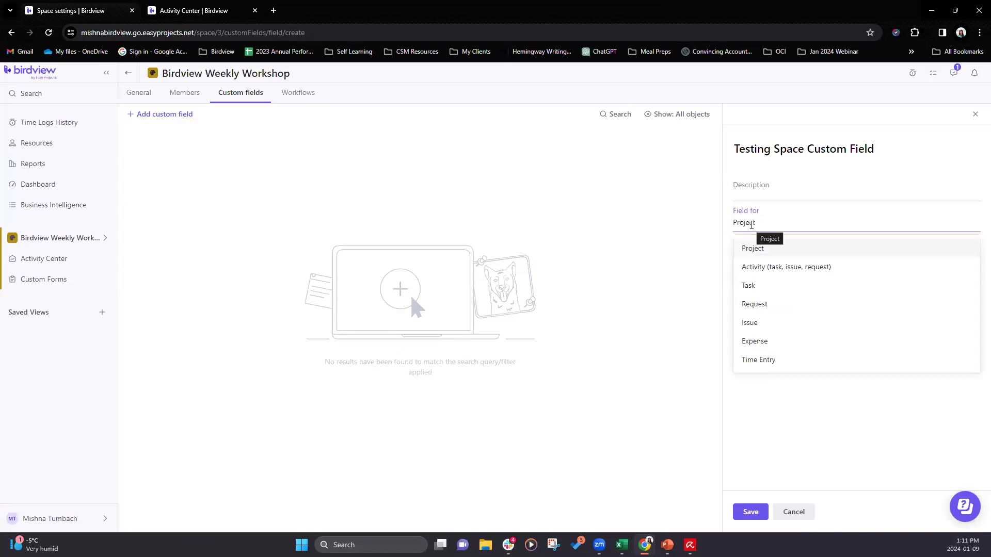
click(753, 248)
click(753, 255)
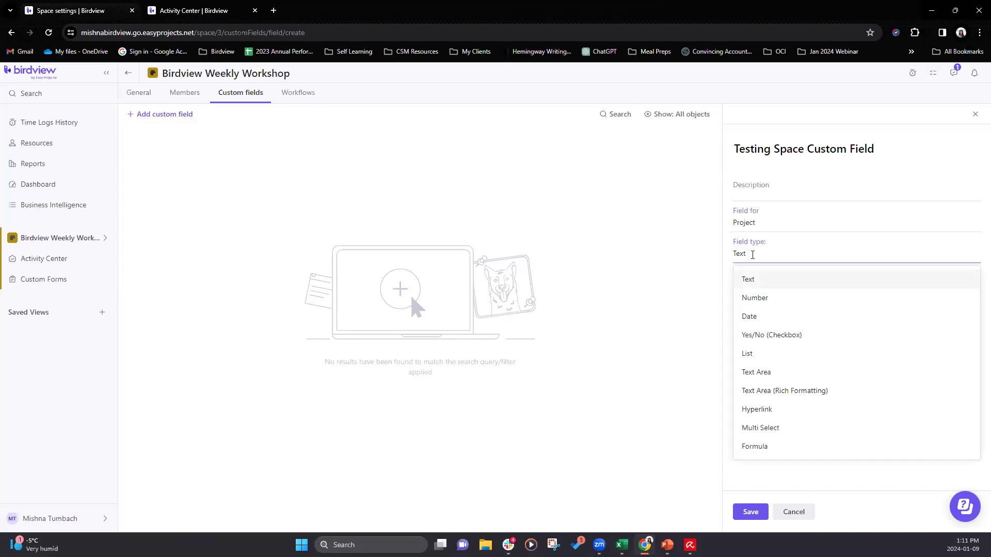
click(851, 479)
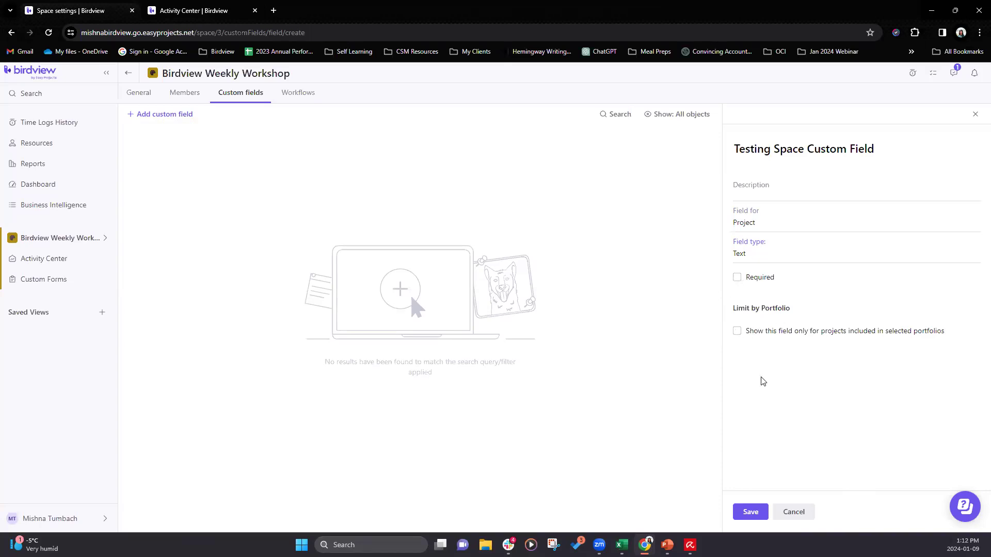
click(755, 513)
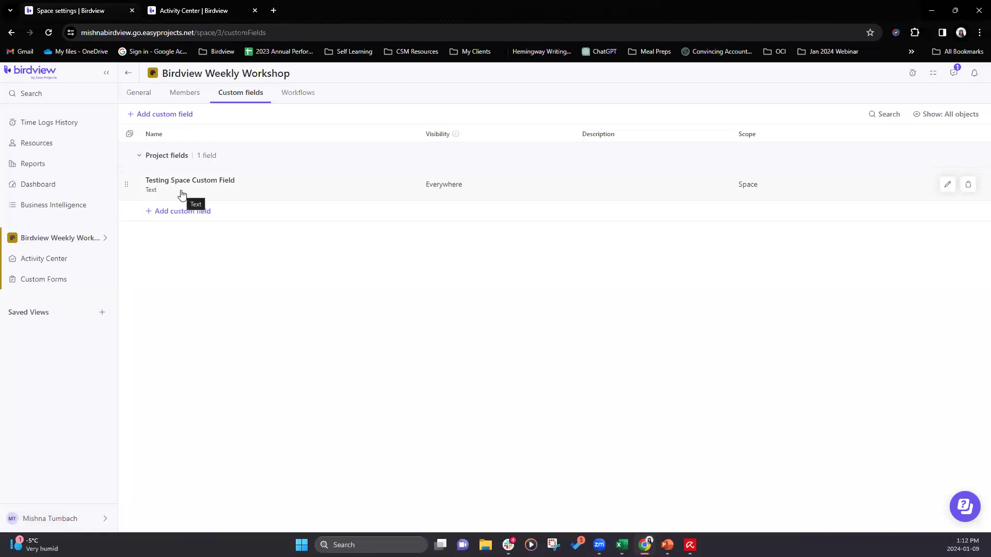
- Add the existing global project field "Rates" to the space's custom fields
click(181, 116)
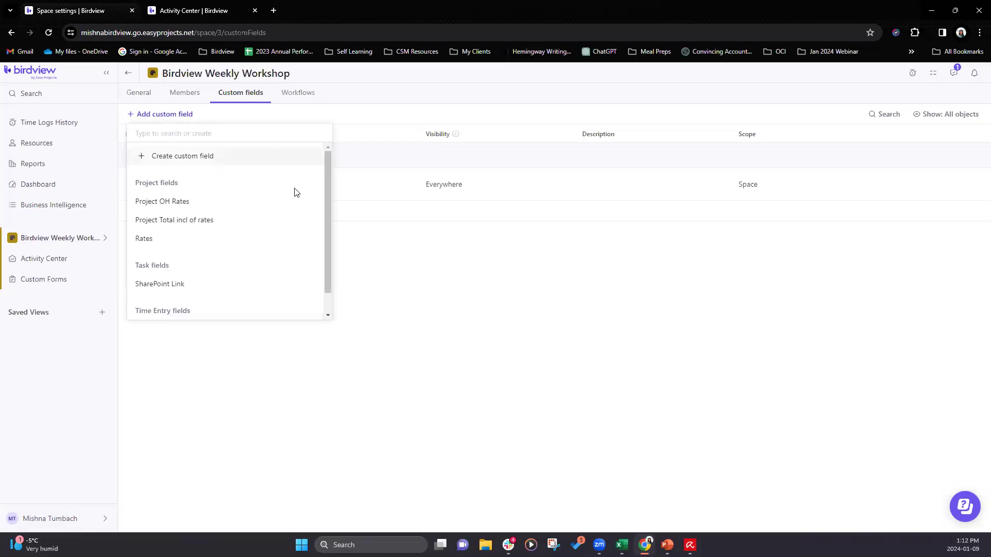
mouse_move(331, 180)
mouse_down()
mouse_move(327, 205)
mouse_move(333, 174)
mouse_up()
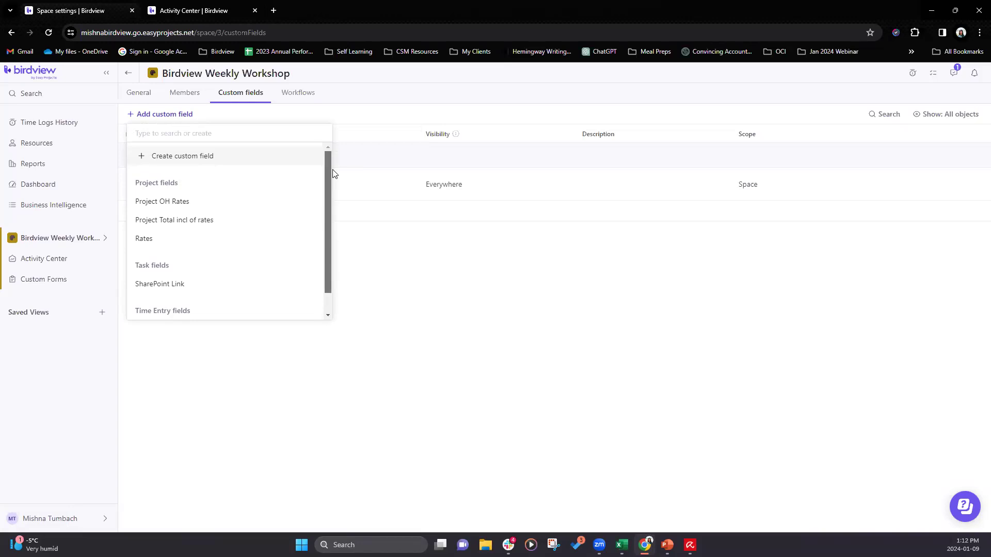
click(161, 245)
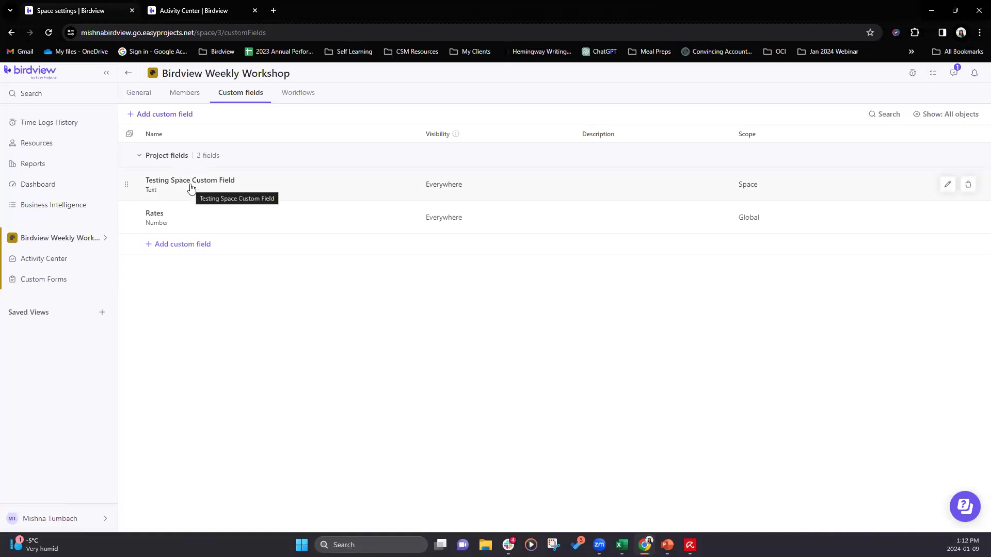
- Check the project and task fields in the company-level custom fields list, and return to the space's custom fields
click(32, 524)
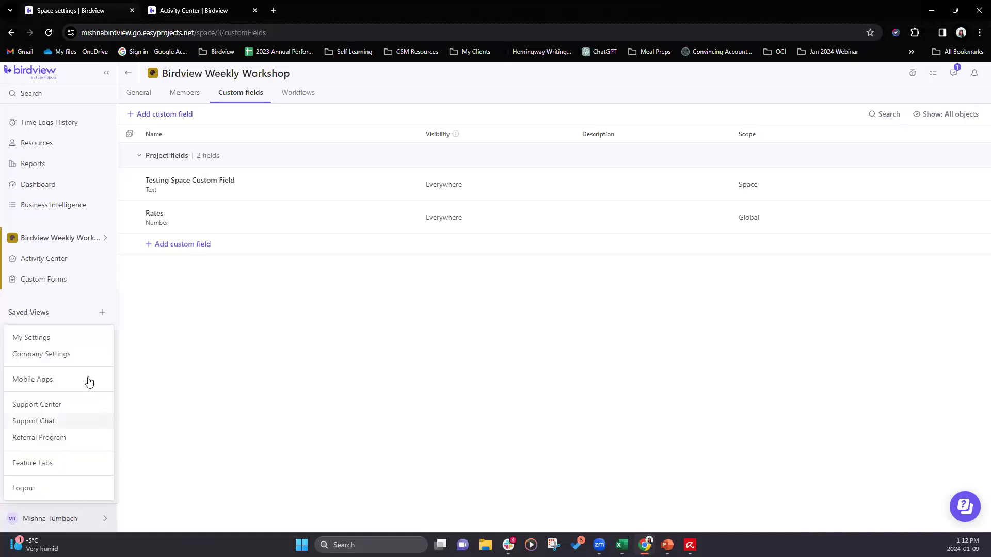
click(60, 354)
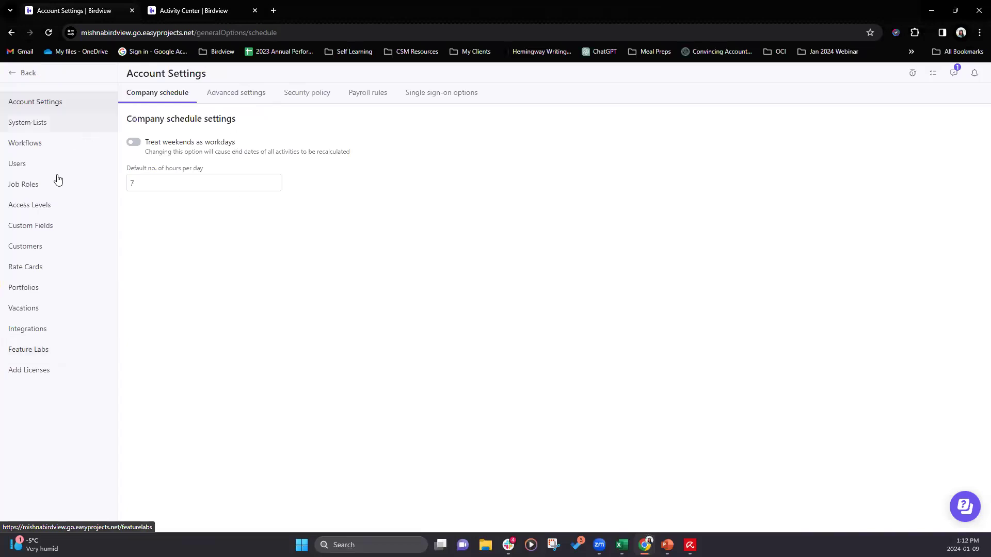
click(51, 226)
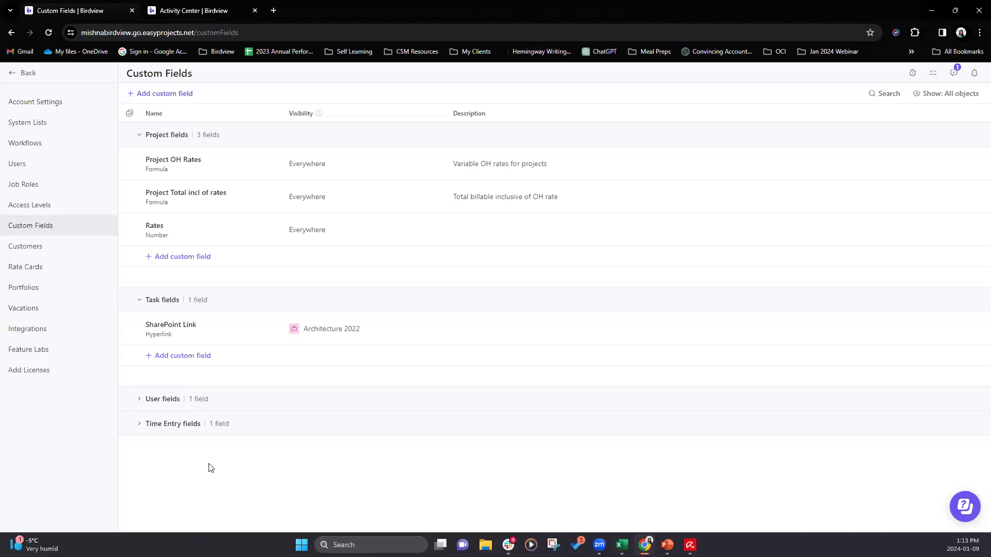
click(29, 73)
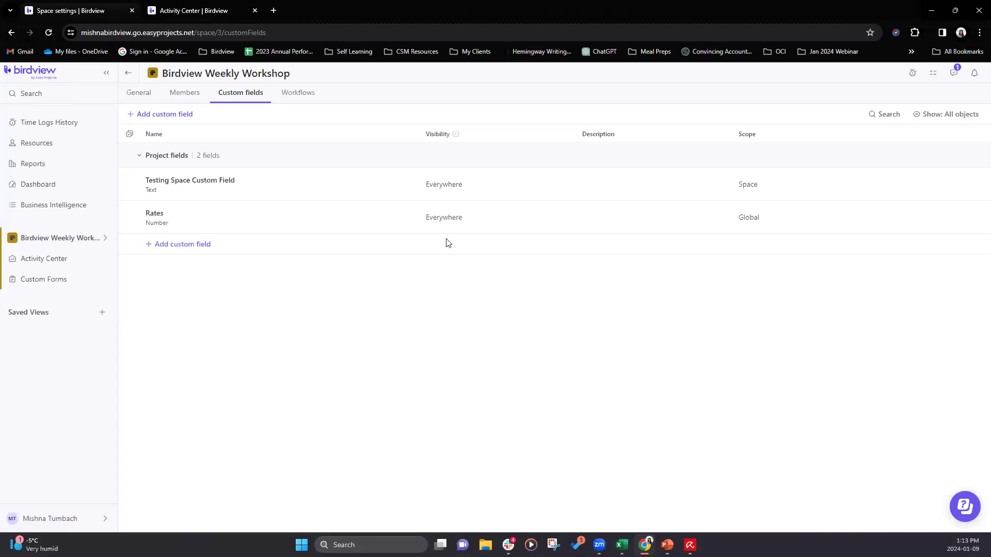
- Create a new workflow for the space and name it "Wrokshop Workflow"
click(298, 97)
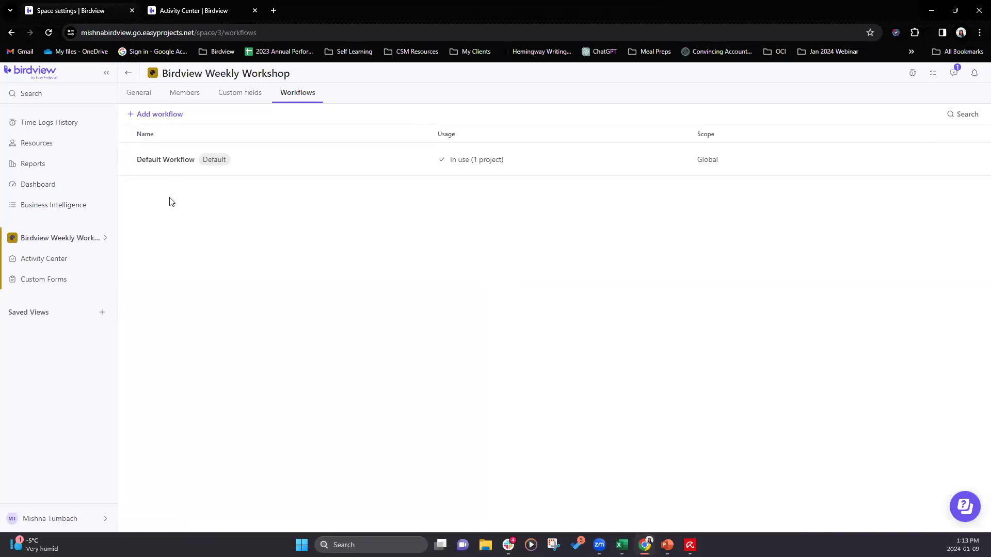
click(163, 117)
click(181, 157)
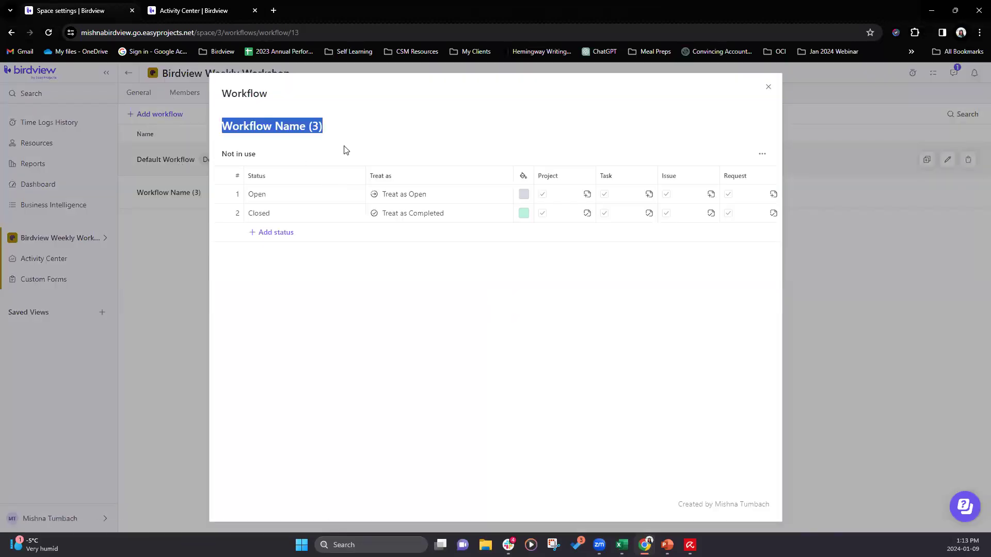
text(Wrokshop Workflow)
- Add the statuses "In progress" and "Workshop Completed" to the new workflow and close it
click(272, 233)
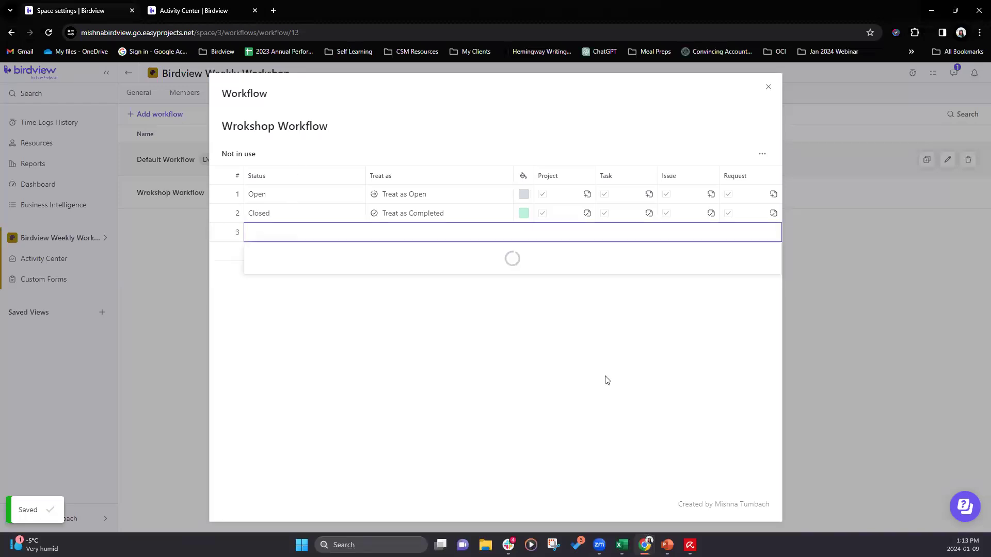
text(In progress)
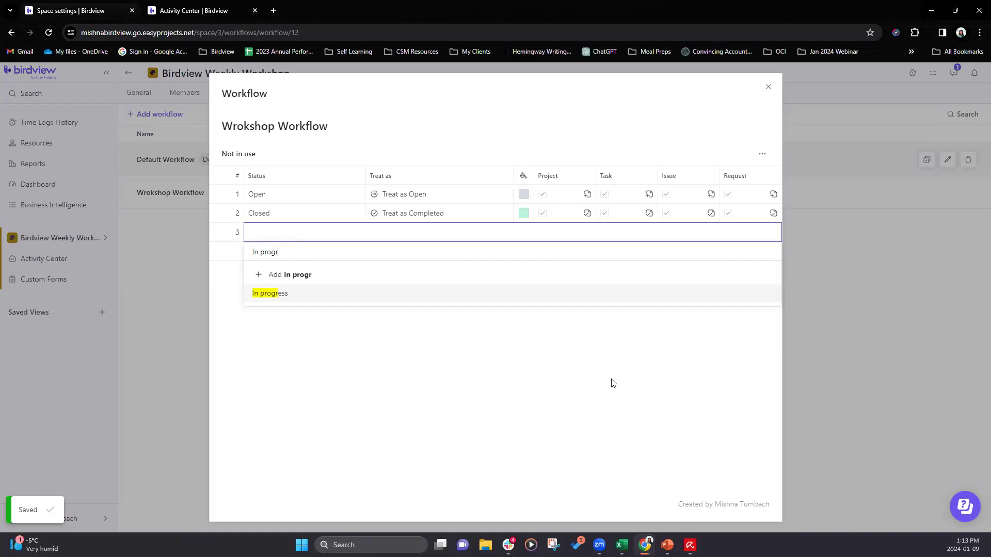
click(270, 274)
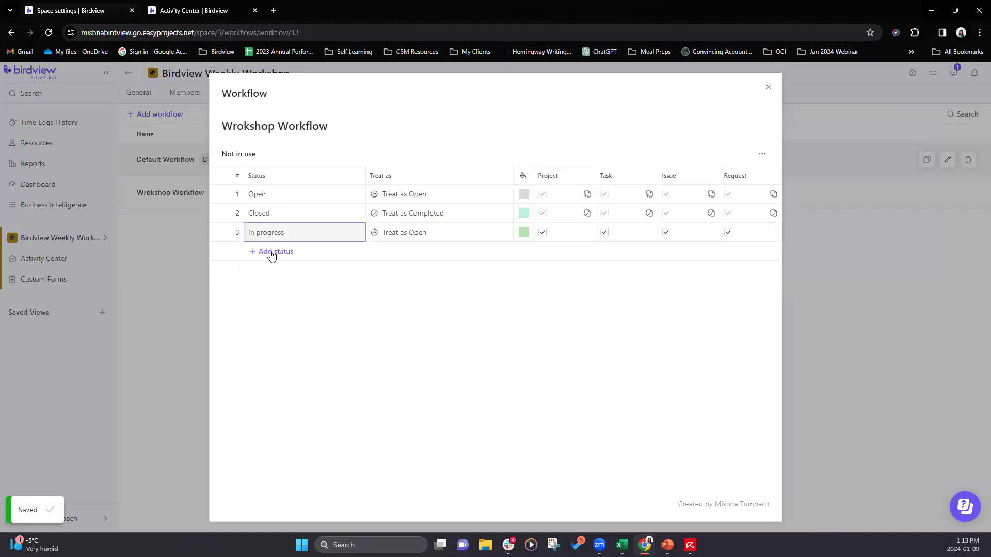
click(269, 252)
text(Worksho)
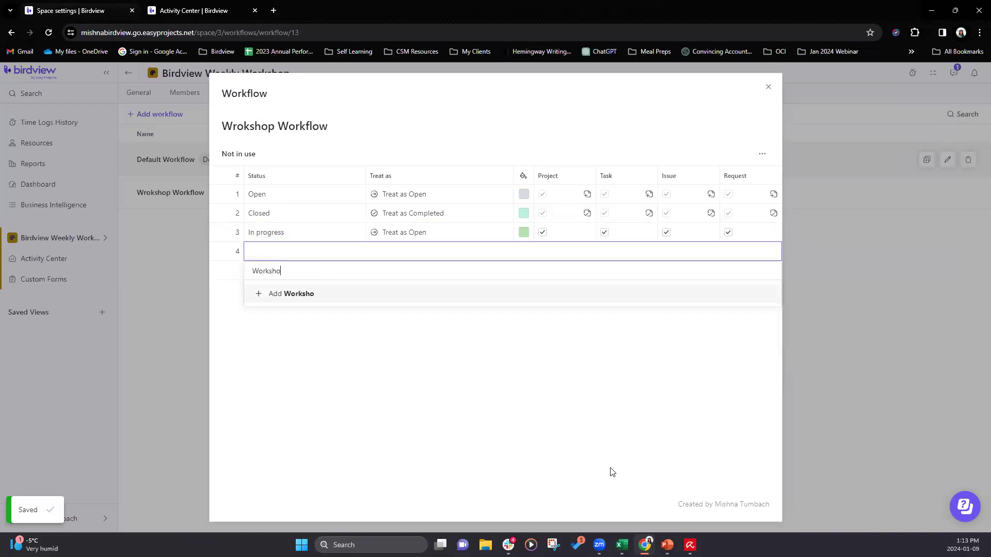
text(p Completed)
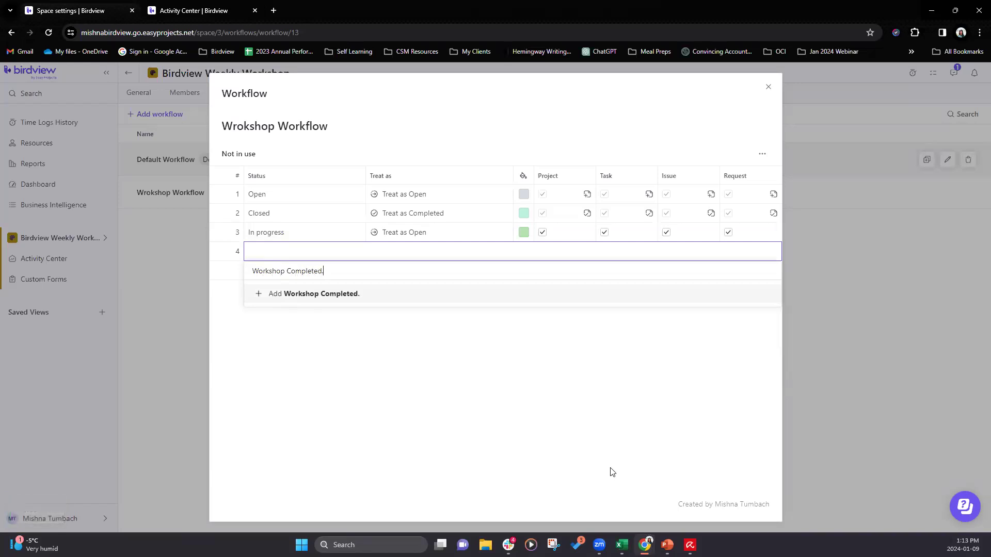
click(274, 296)
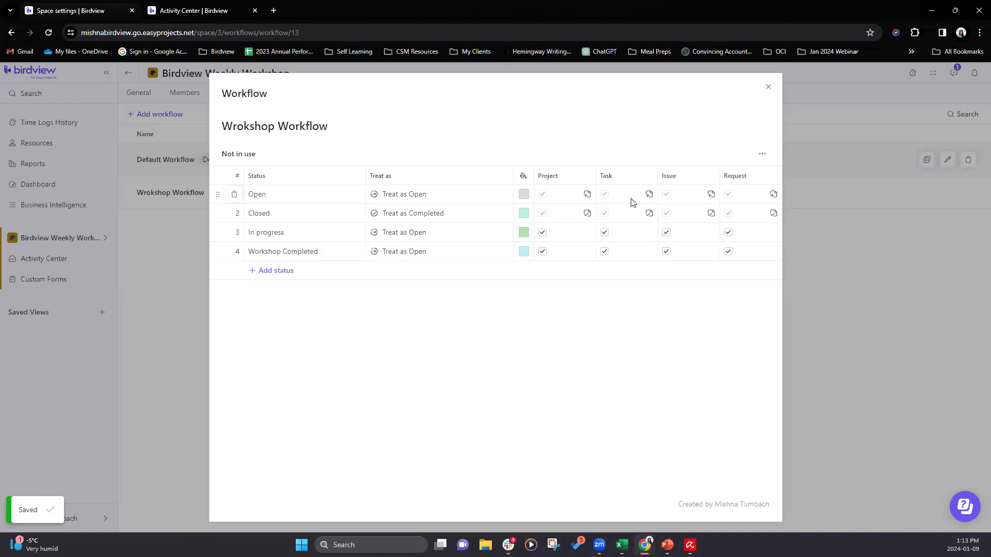
click(769, 89)
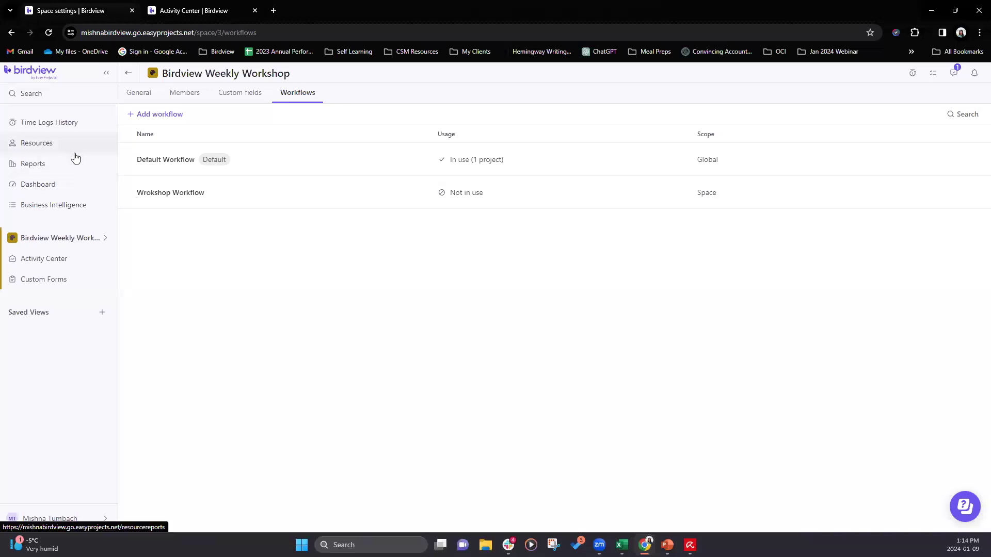
- Move the MP3 Architects project from the Main space to the Birdview Weekly Workshop space
click(62, 242)
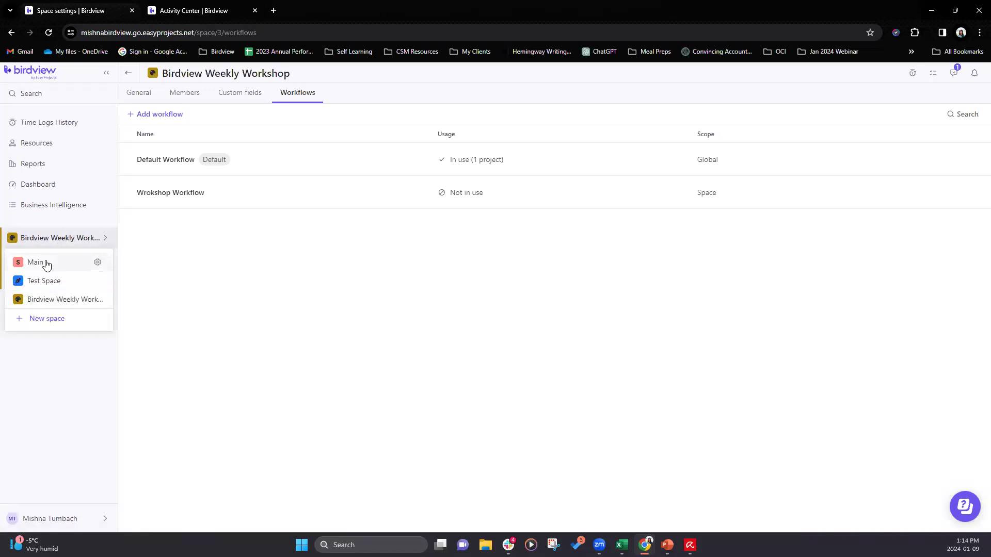
click(48, 263)
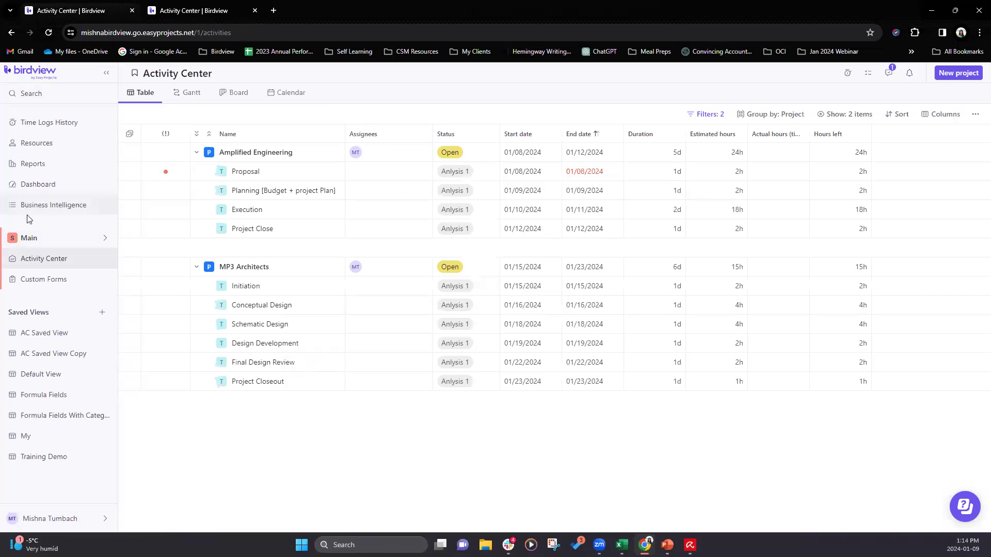
click(67, 245)
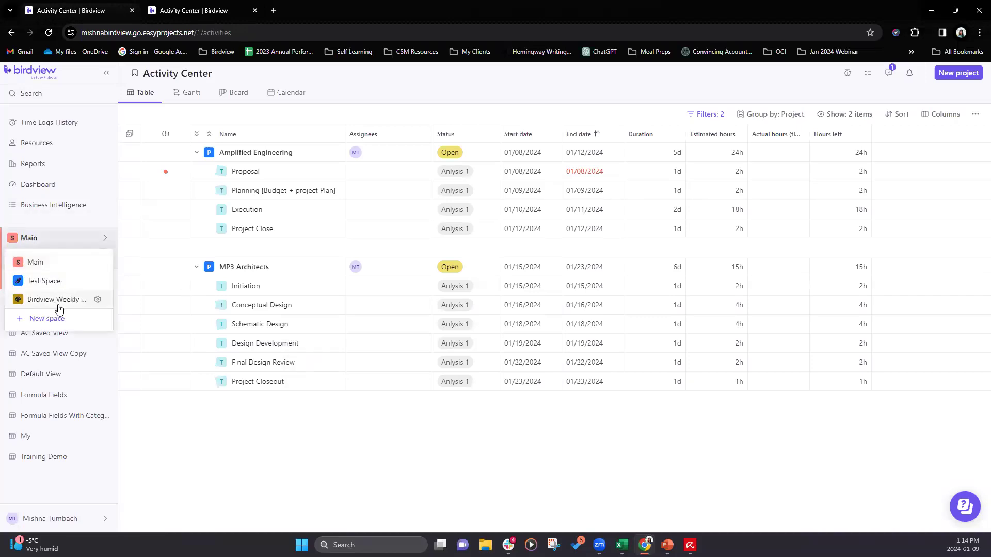
click(266, 444)
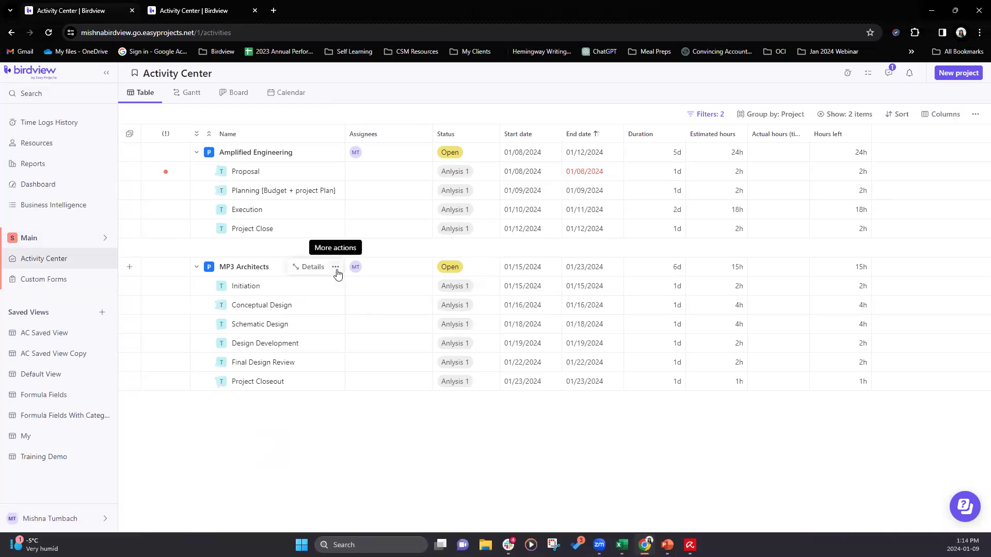
click(336, 267)
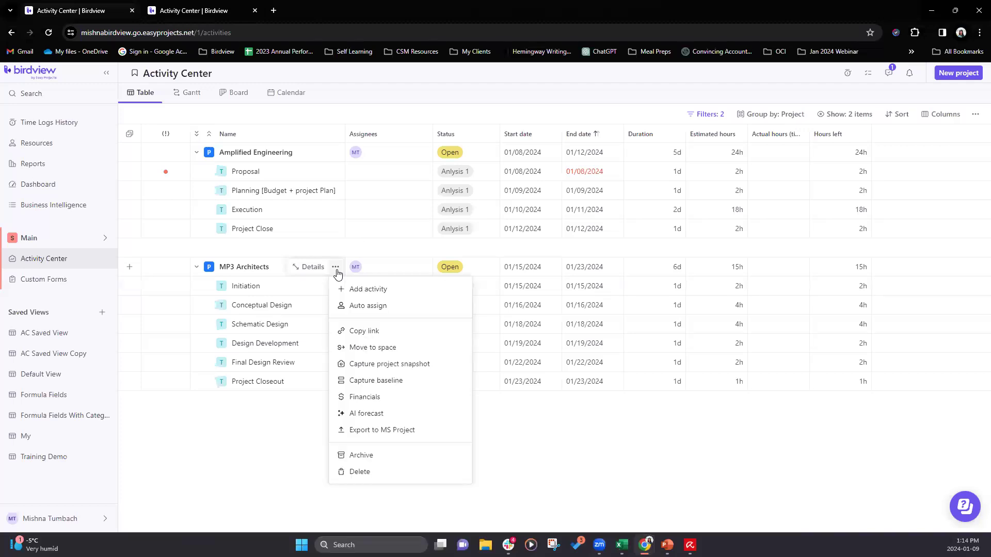
click(368, 349)
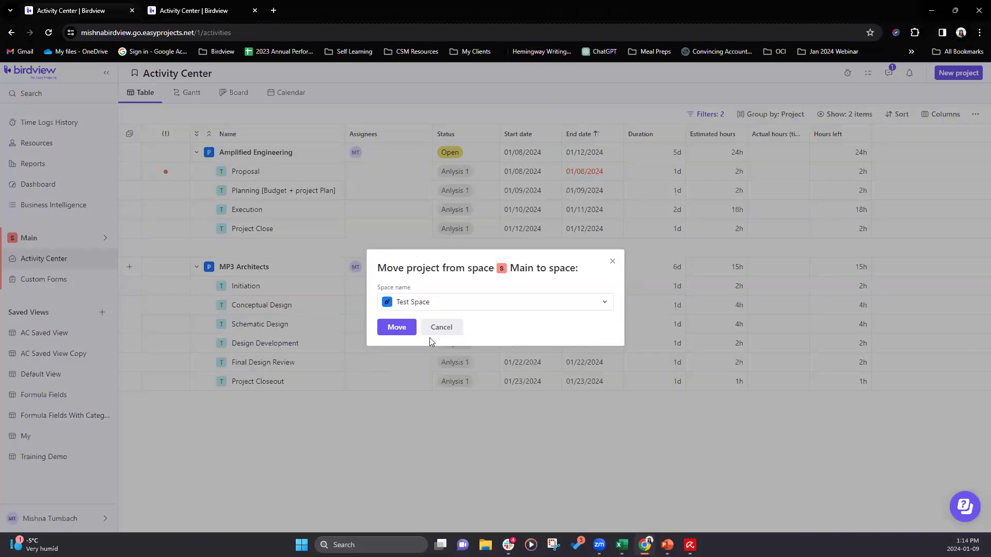
click(467, 308)
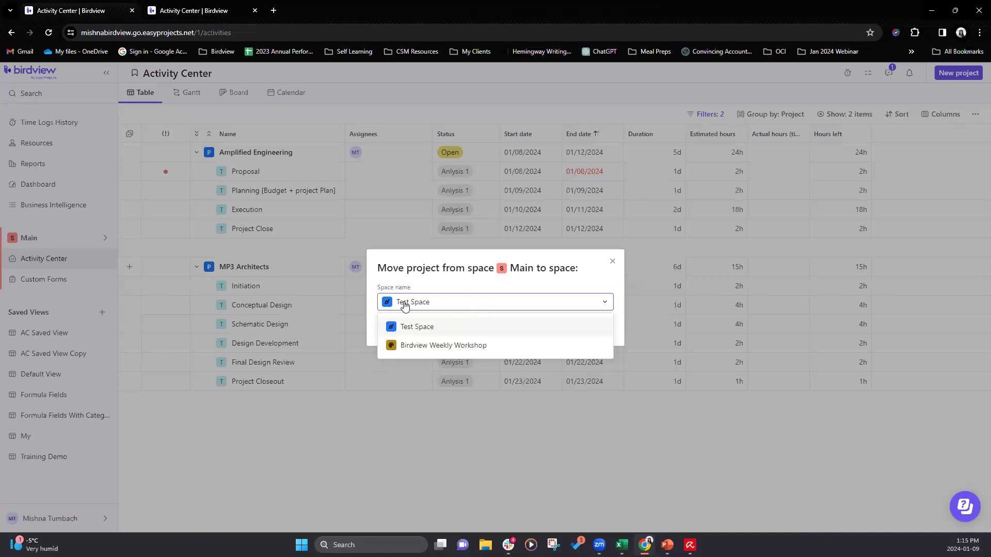
click(431, 351)
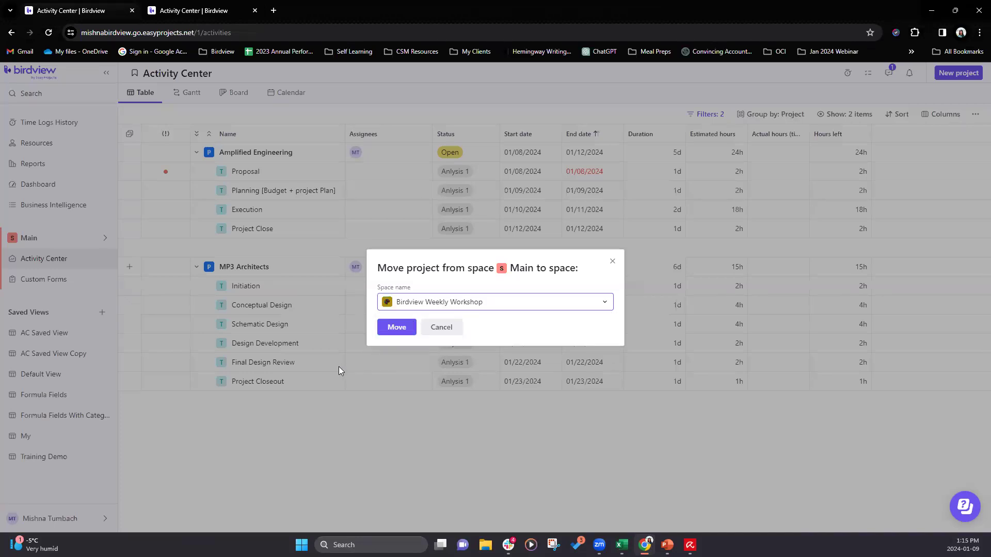
click(406, 331)
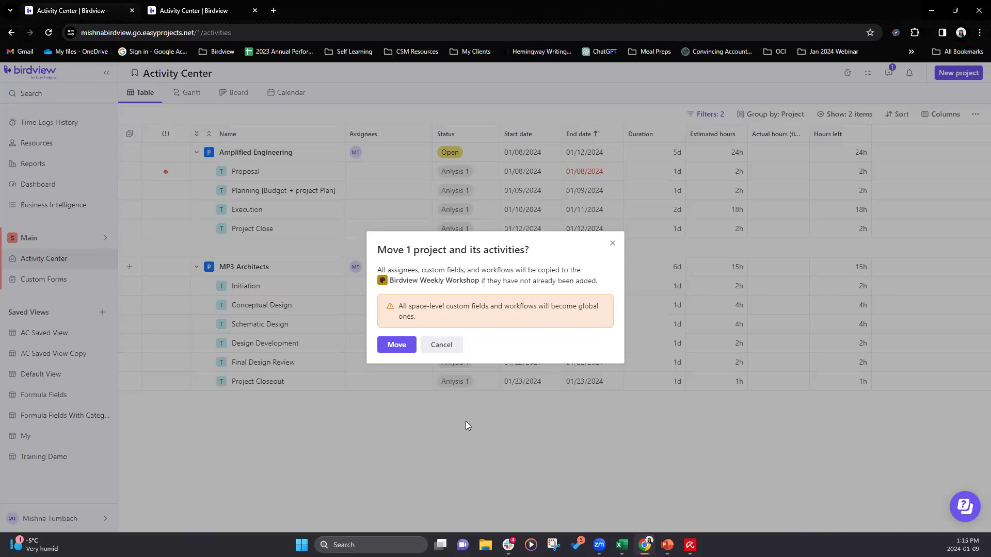
click(397, 346)
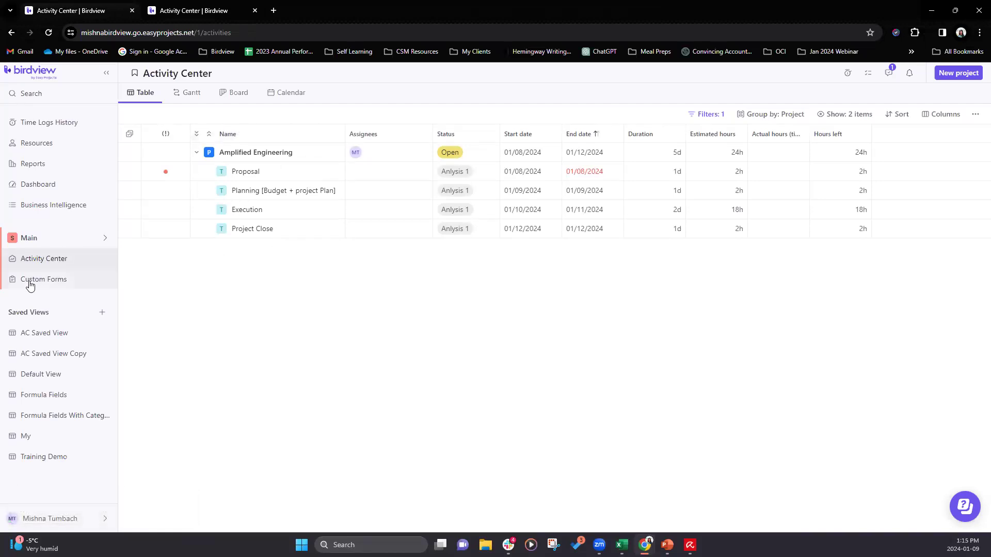
- Switch to the Birdview Weekly Workshop space and clear the Workshop project filter from its activity list
click(38, 239)
click(67, 299)
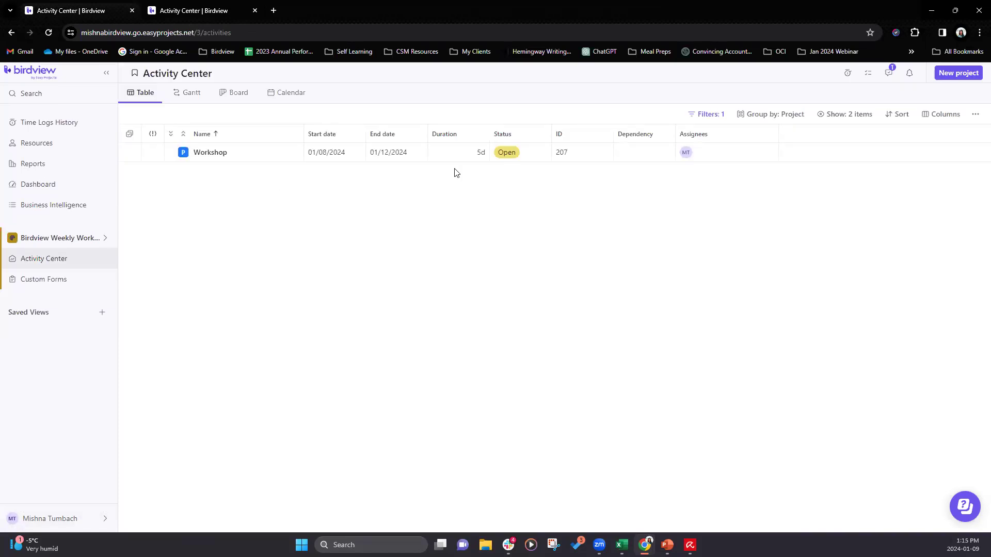
click(706, 114)
click(844, 236)
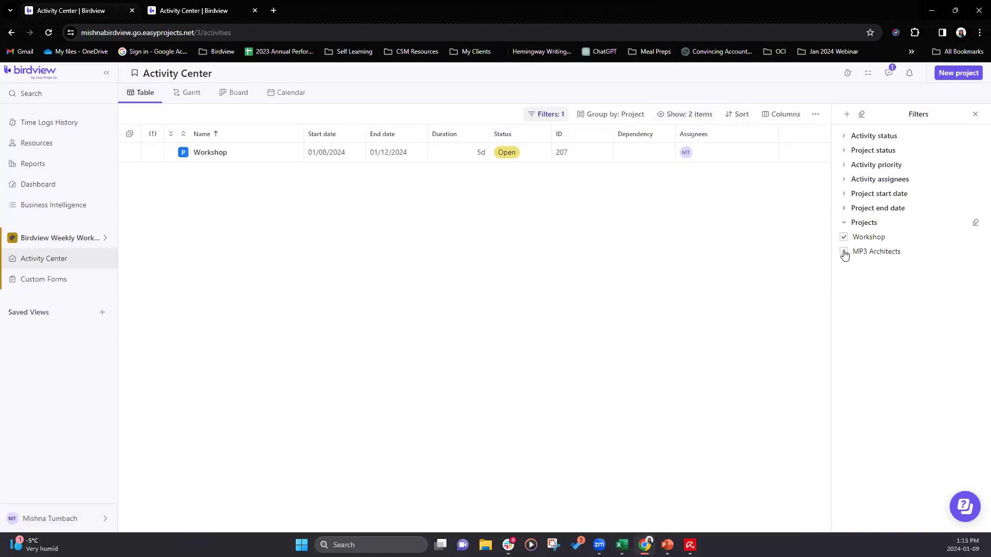
click(975, 115)
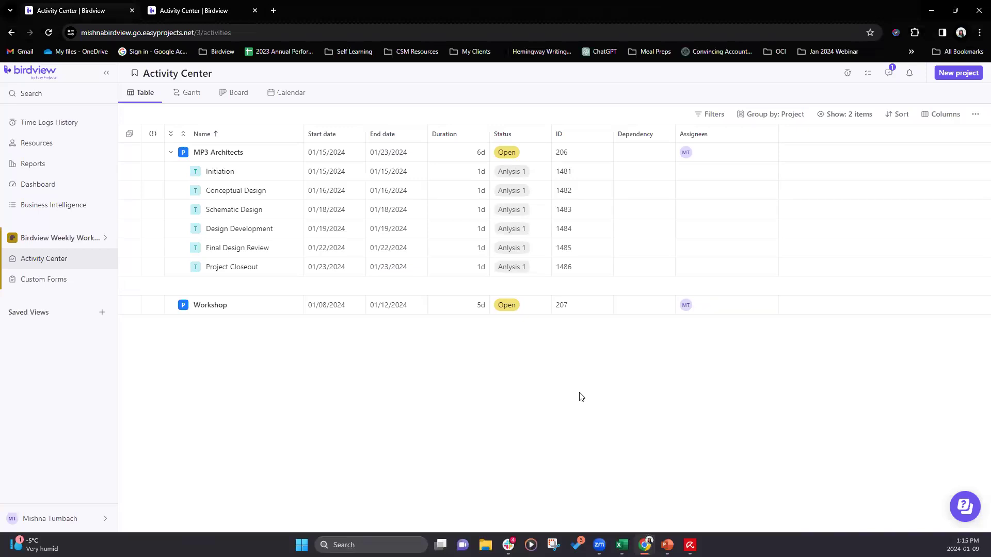
- In the Main space's Amplified Engineering project, assign one space member to Proposal and a different one to Planning [Budget + project Plan]
click(77, 239)
click(56, 267)
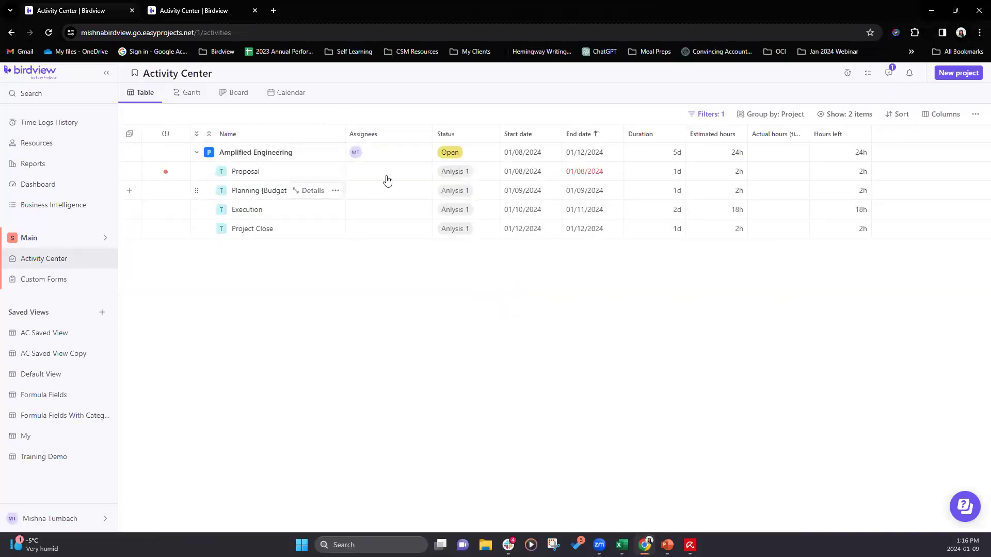
click(374, 171)
scroll(455, 248, down, 5)
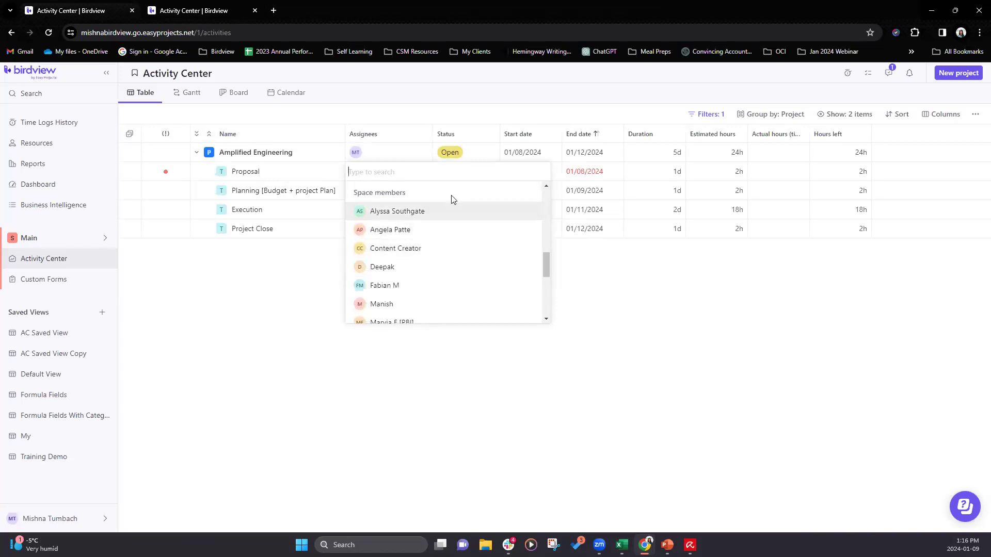
click(413, 230)
click(407, 178)
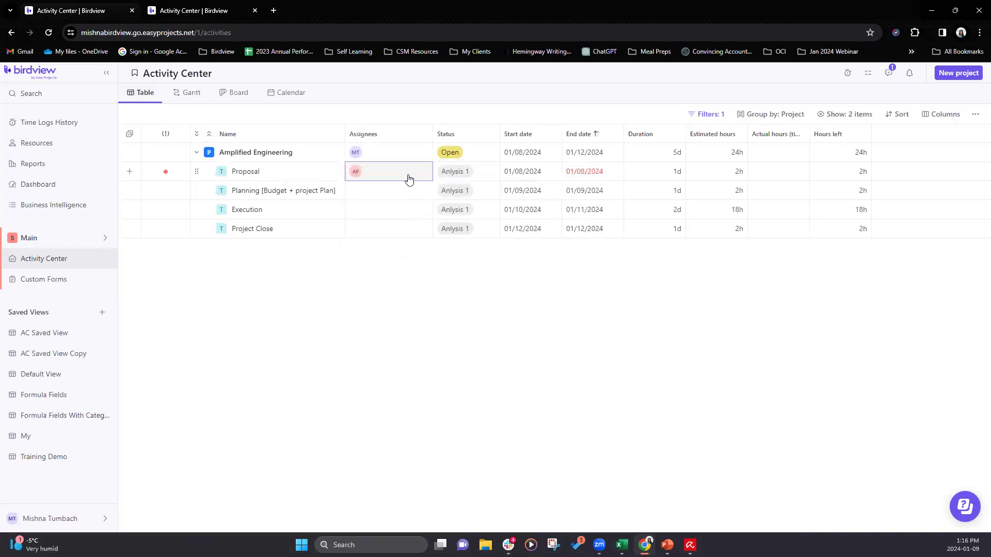
click(379, 195)
scroll(472, 284, down, 5)
scroll(498, 283, down, 2)
click(412, 278)
click(251, 367)
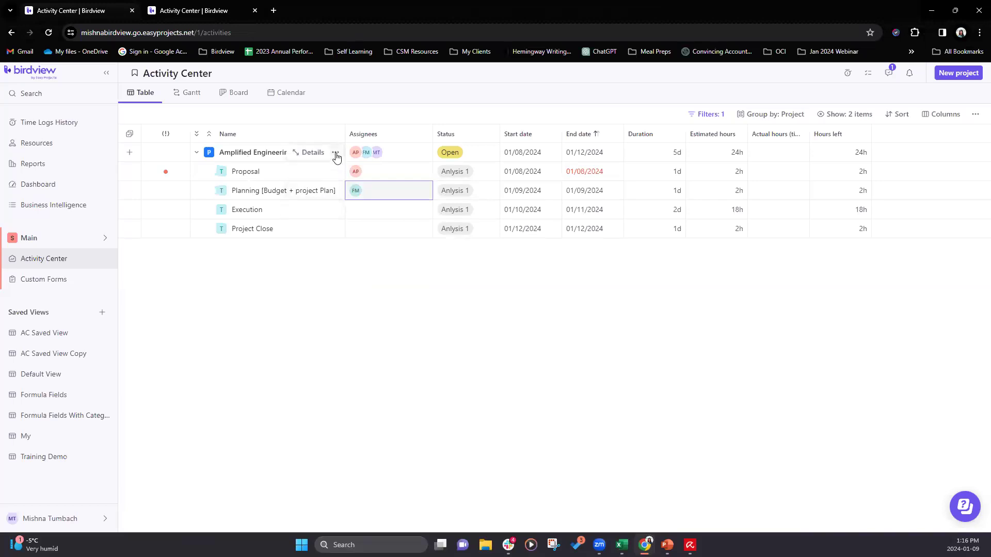
- Move the Amplified Engineering project from the Main space to the Birdview Weekly Workshop space
click(336, 153)
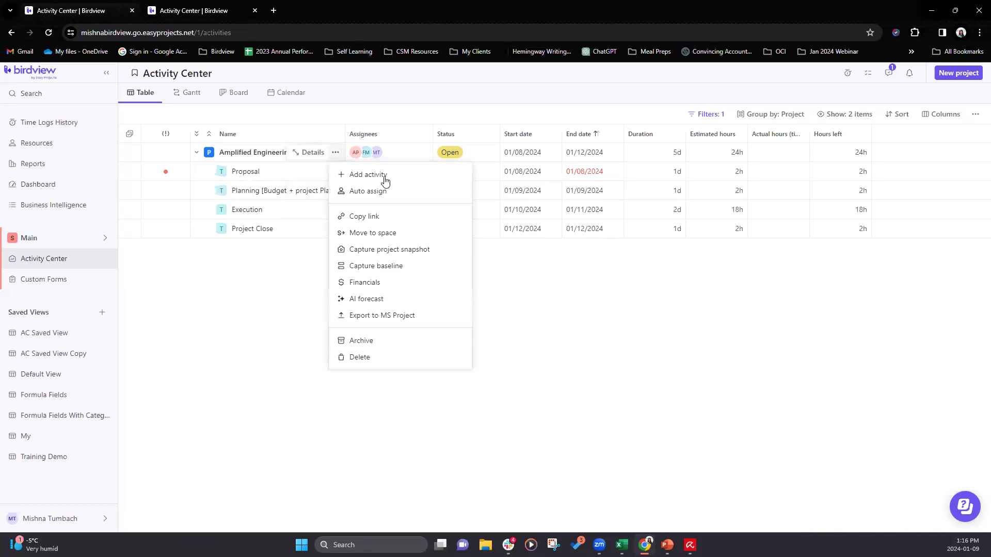
click(387, 233)
click(454, 303)
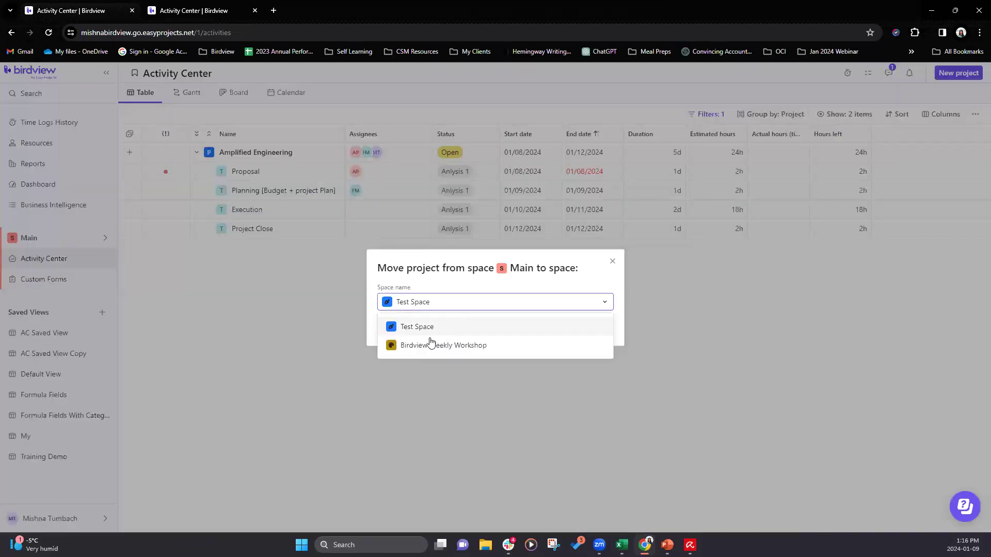
click(431, 345)
click(389, 328)
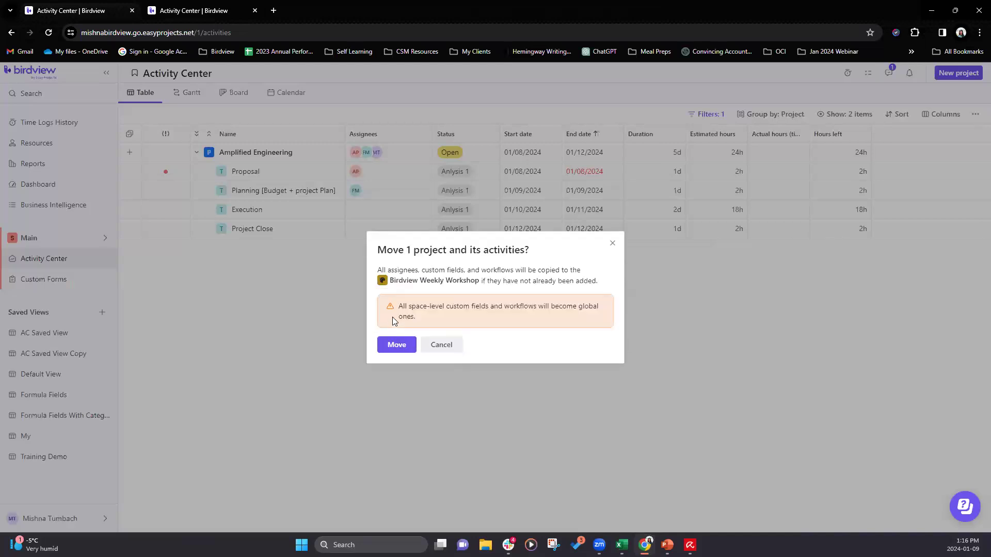
click(399, 347)
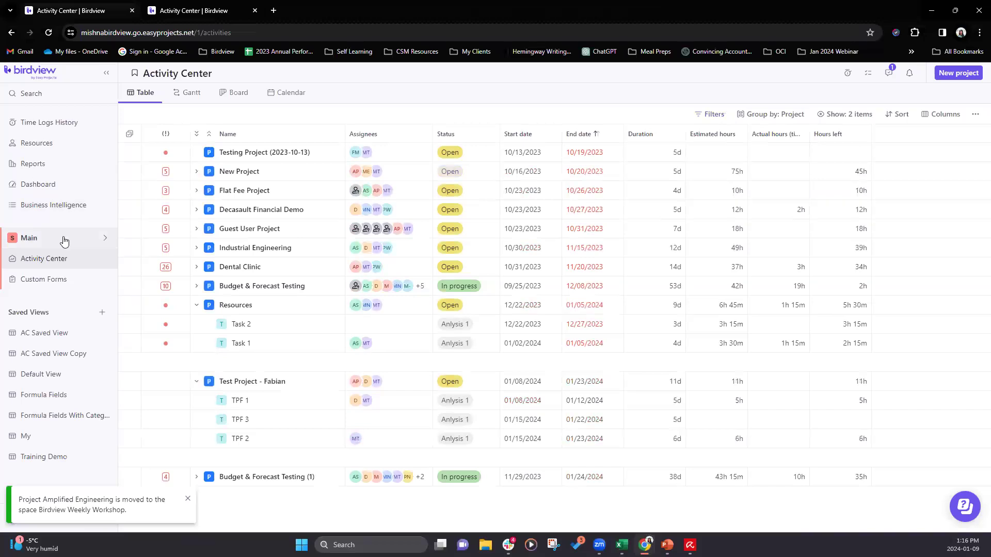
- Check the moved project's assignees in the Birdview Weekly Workshop space and the member list in the space settings
click(64, 238)
click(66, 298)
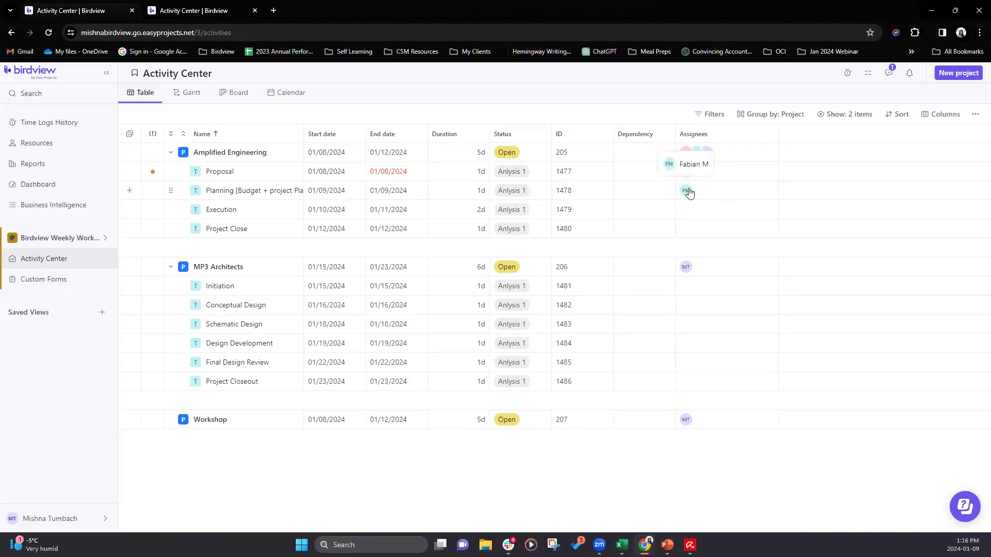
click(104, 238)
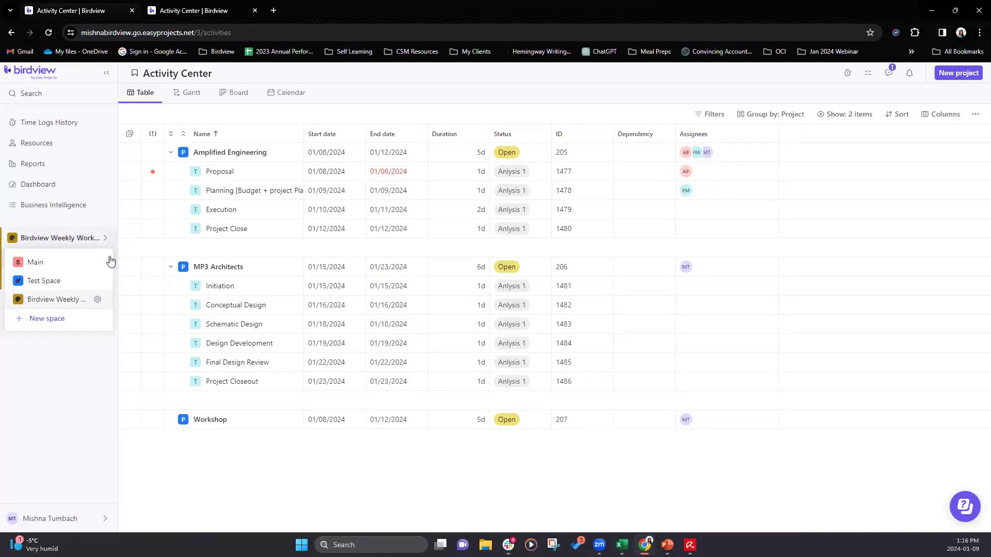
click(99, 302)
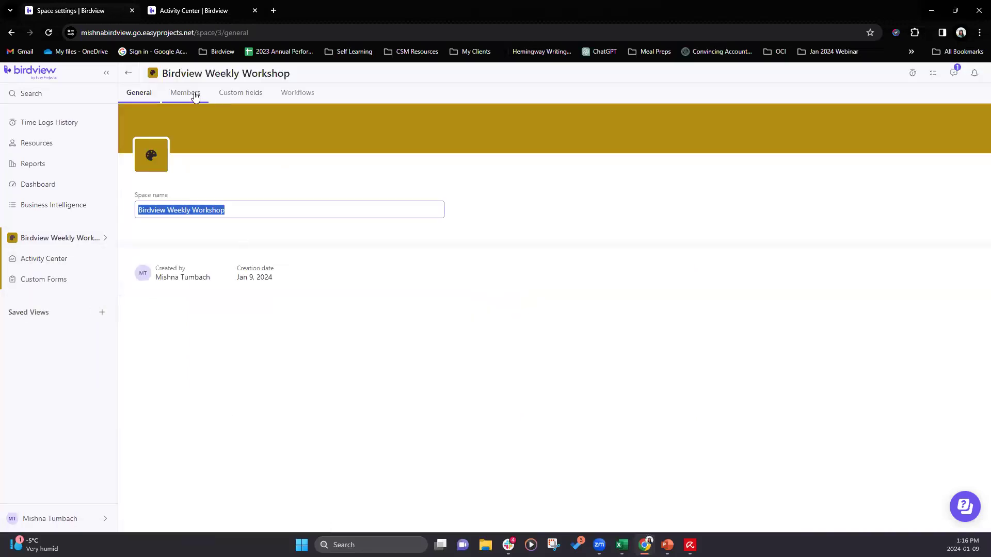
click(194, 98)
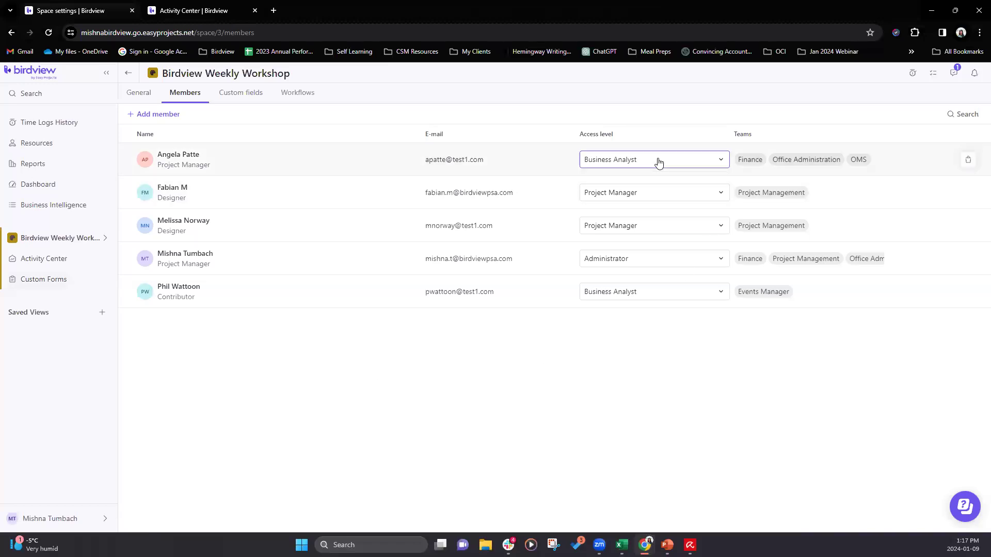
- Remove the member assigned to the Proposal task from the space and return to the Activity Center
click(967, 161)
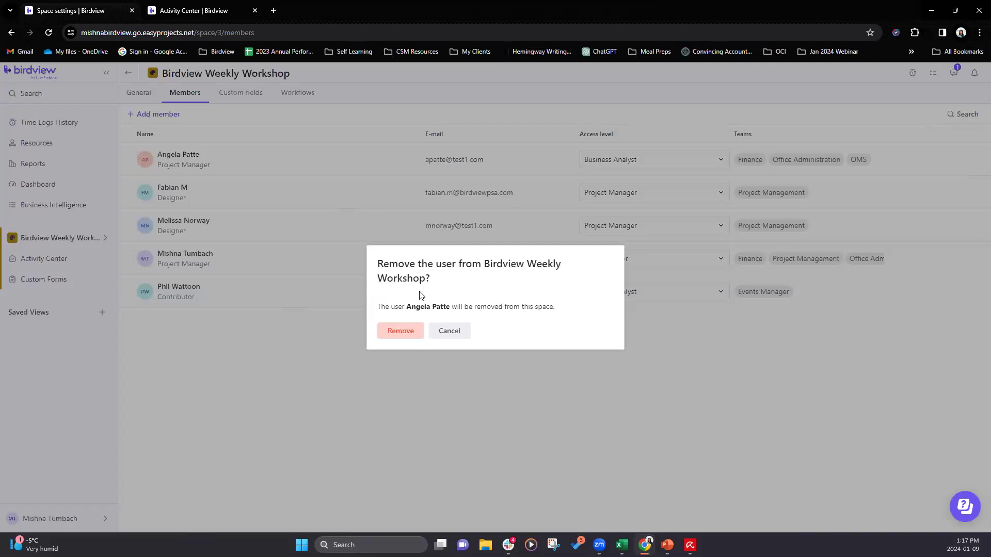
click(411, 337)
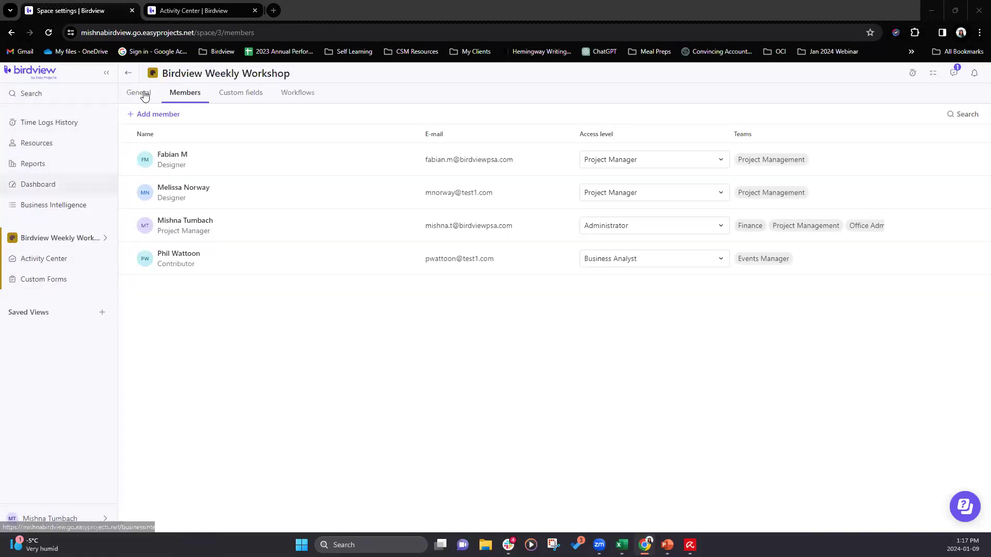
click(129, 73)
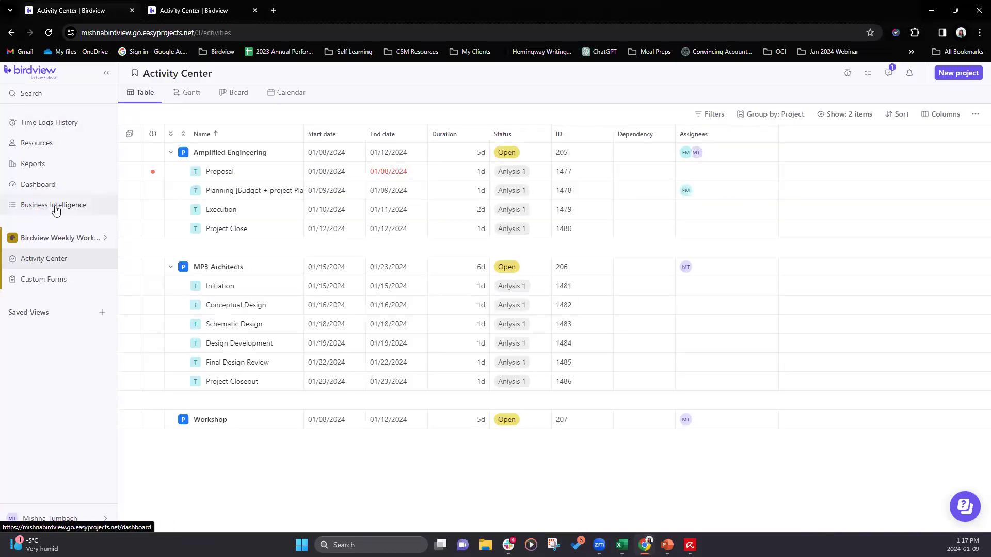
- Check the list of custom reports and return to the Activity Center of the Birdview Weekly Workshop space
click(36, 165)
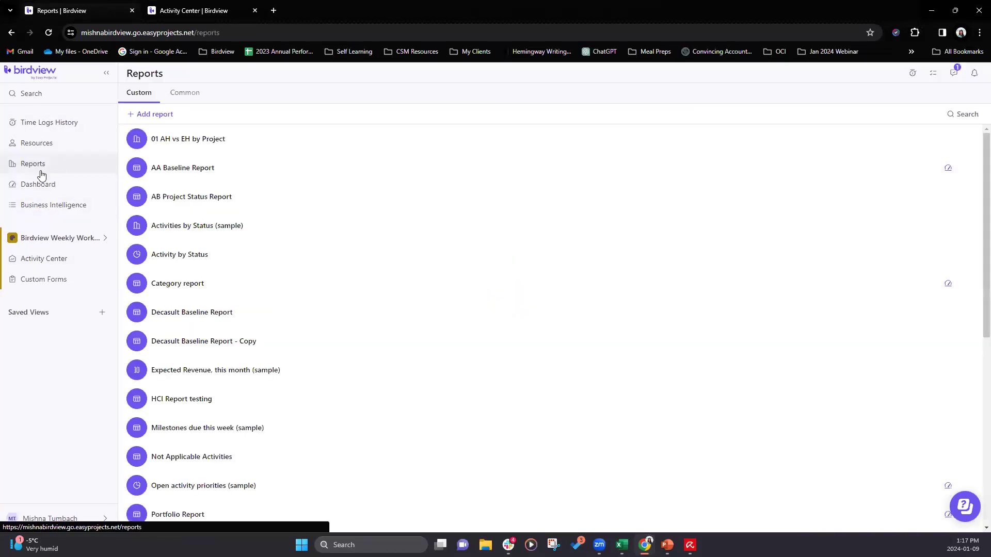
click(62, 239)
click(19, 388)
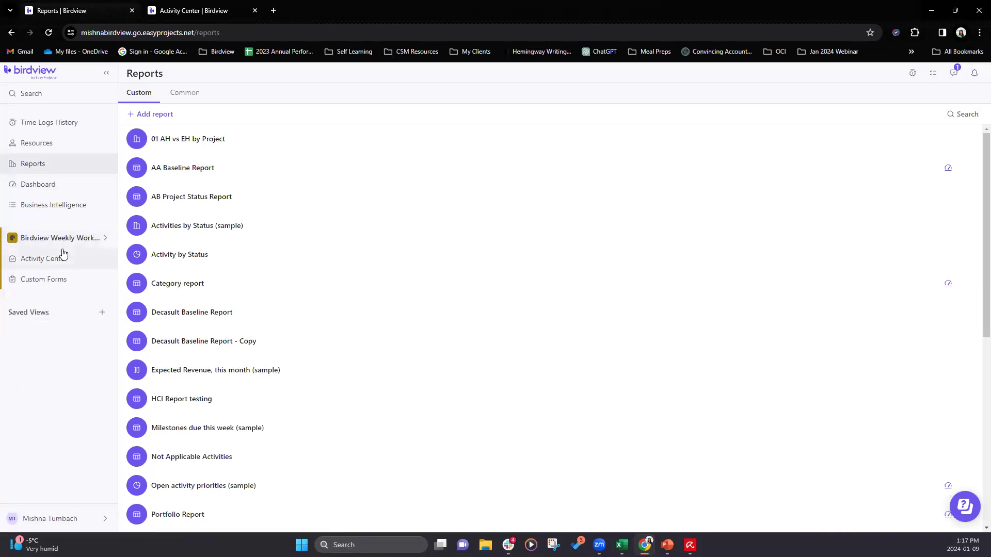
click(49, 260)
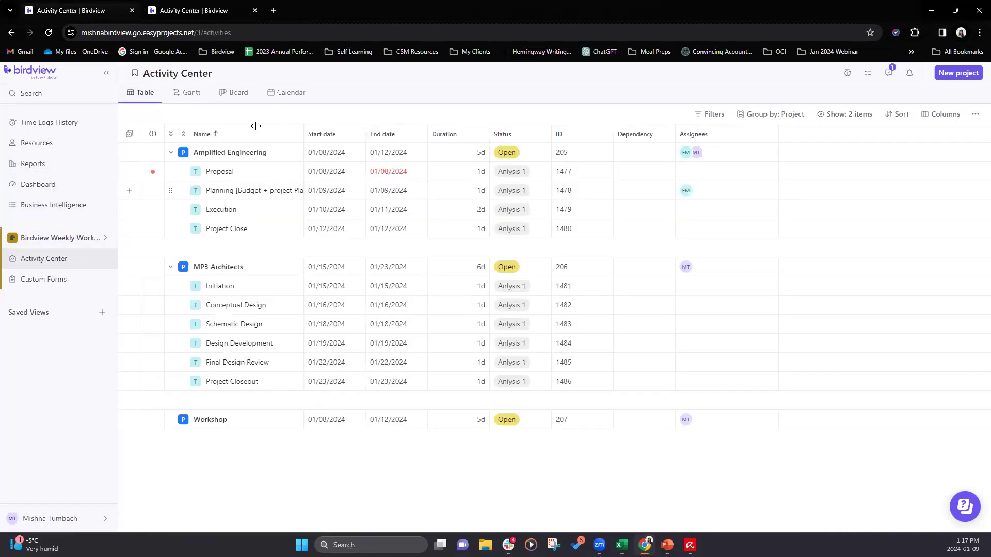
- View the Business Intelligence reports in this account and in the resource planning demo account, and return to the first account
click(57, 206)
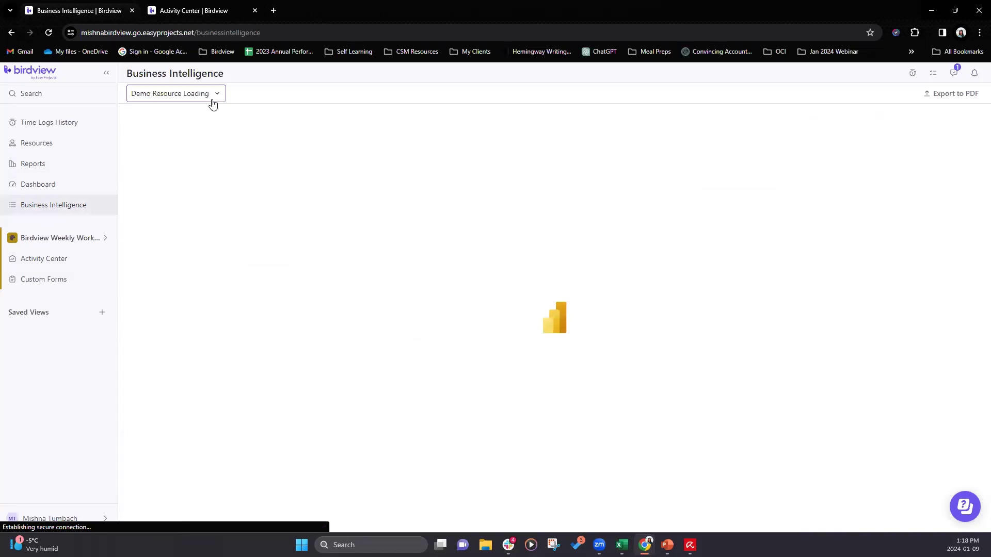
click(197, 11)
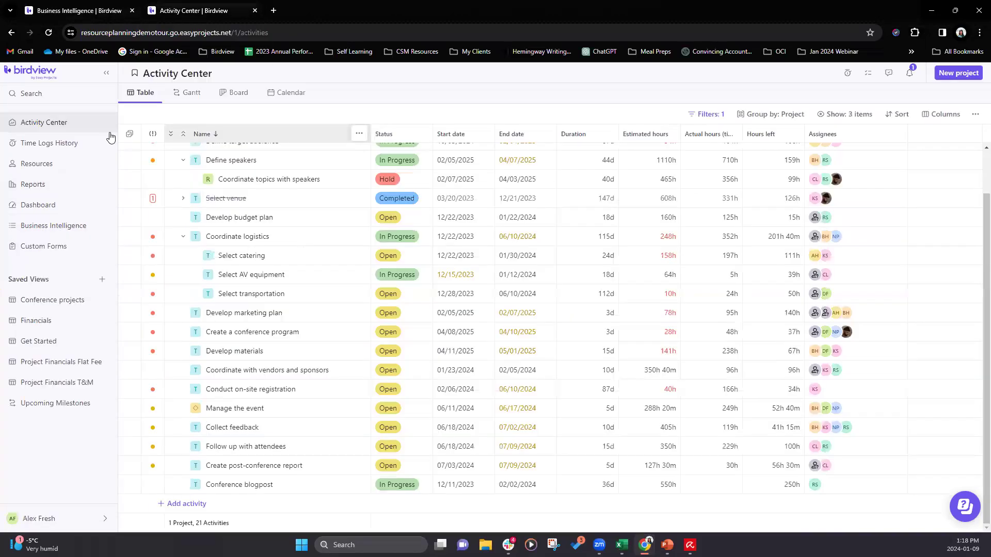
click(56, 226)
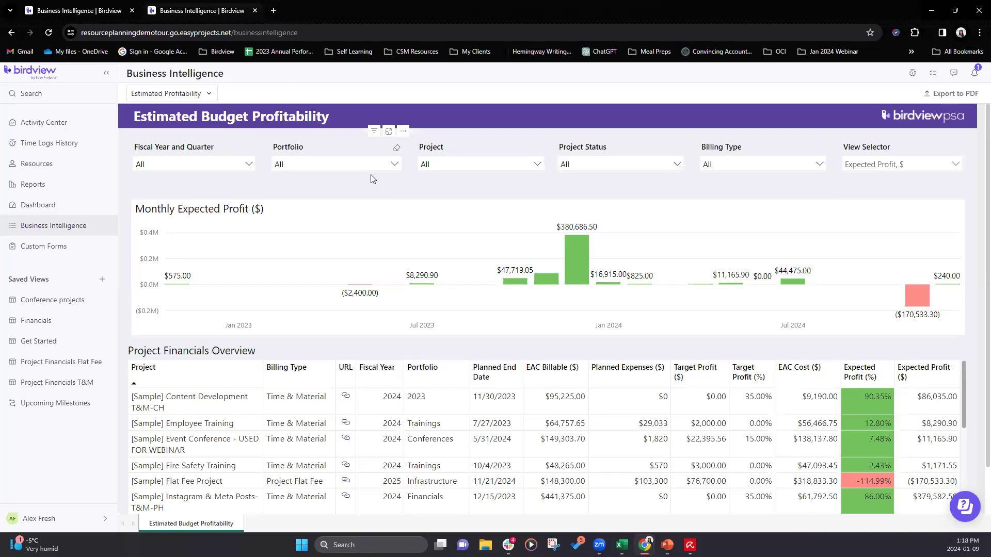
click(91, 11)
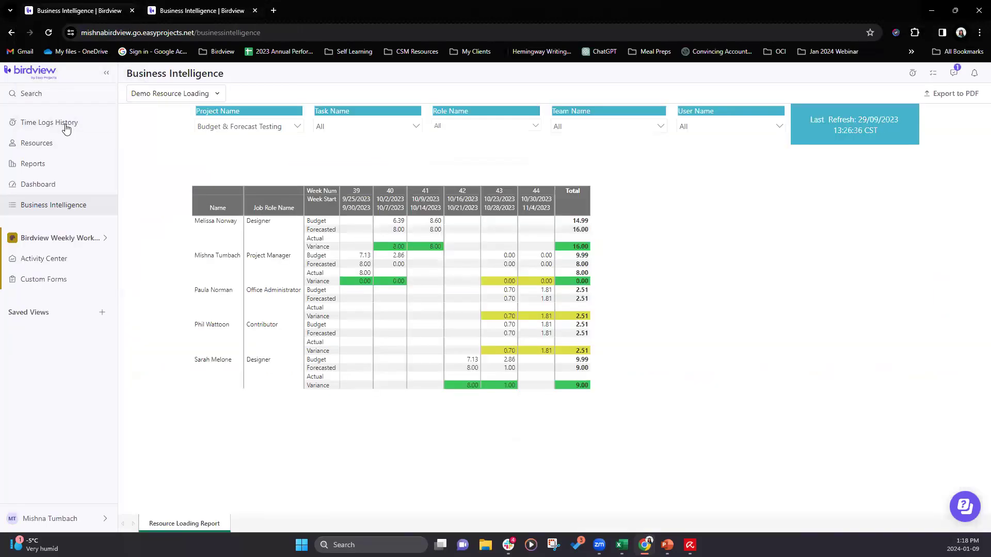
- Review the time logs history and weekly timesheet, and browse the active tasks available for adding time without logging any
click(65, 126)
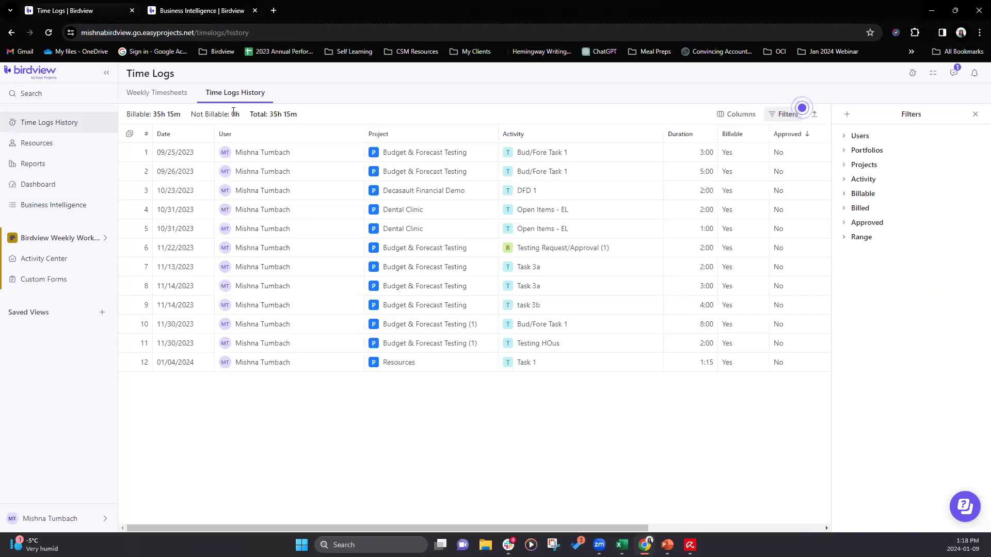
click(166, 98)
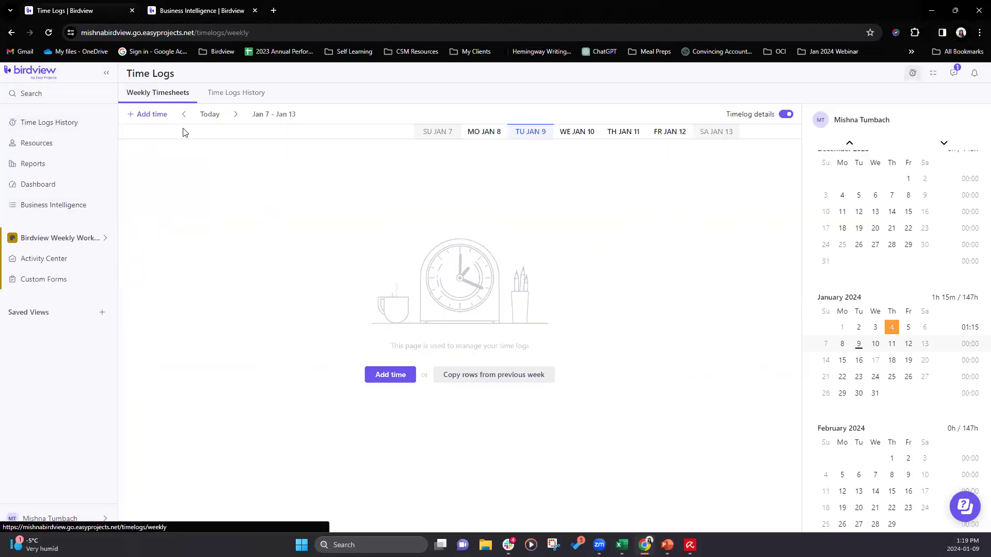
click(148, 114)
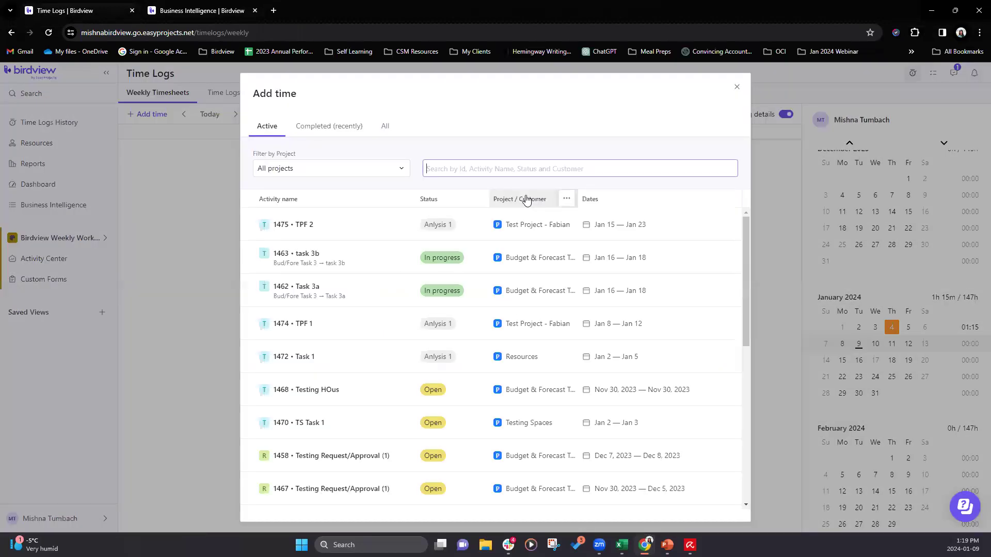
drag(746, 228, 736, 402)
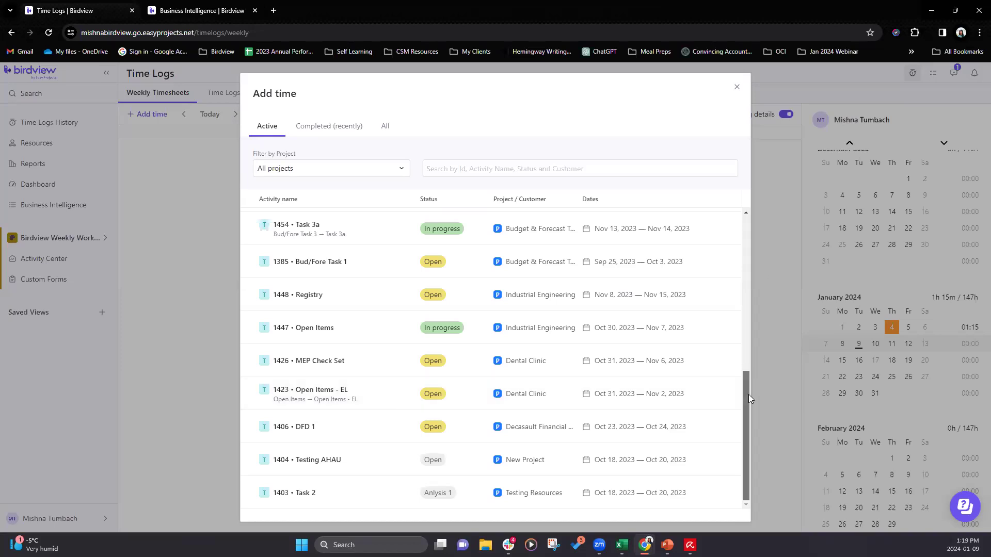
drag(748, 395, 755, 226)
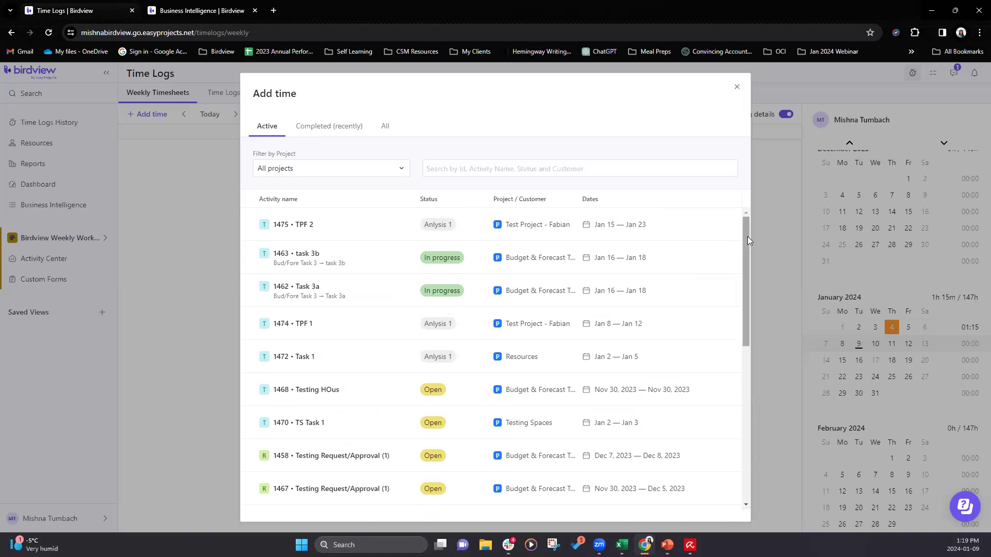
drag(747, 237, 746, 255)
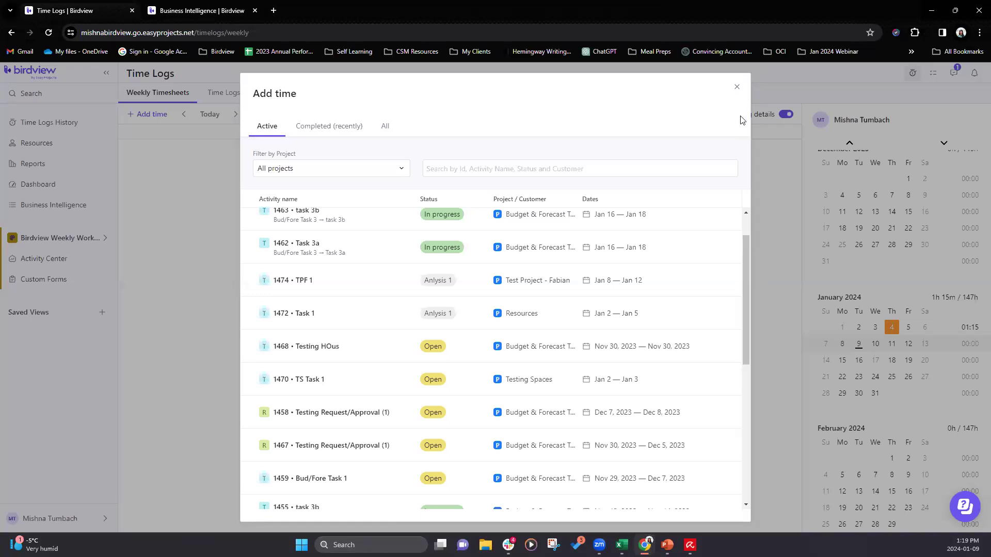
click(737, 89)
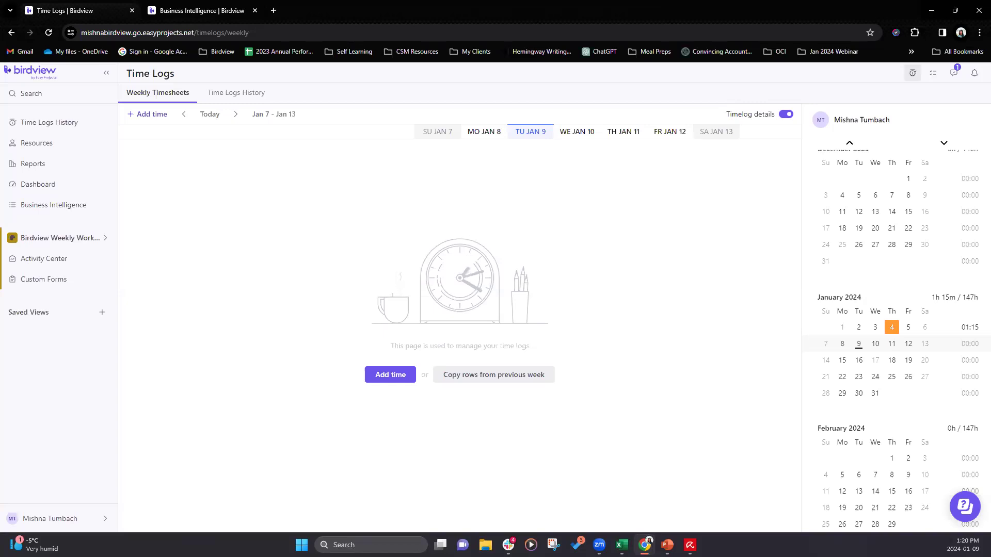
- Open the Amplified Engineering project's details in the space's Activity Center and examine its custom fields, including Testing Space Custom Field
click(81, 241)
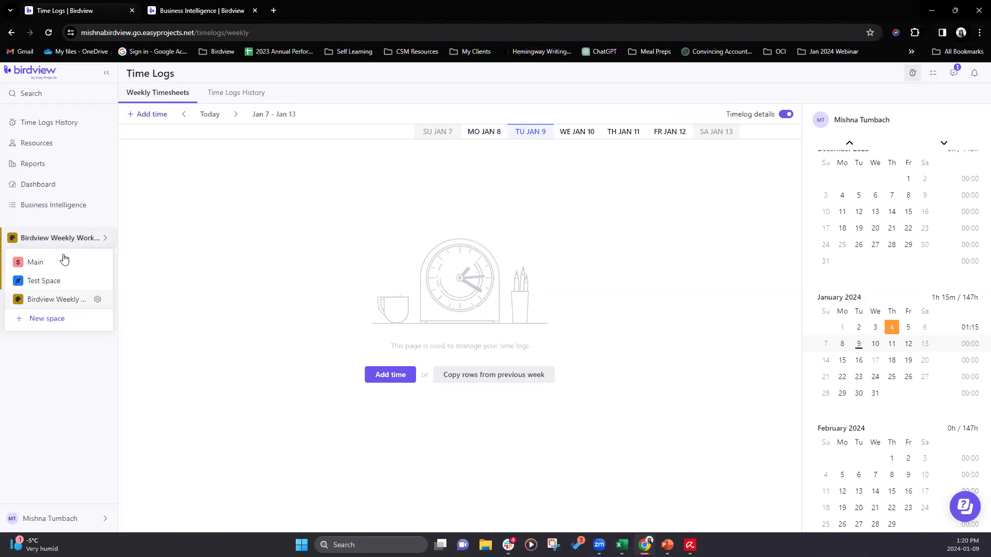
click(44, 258)
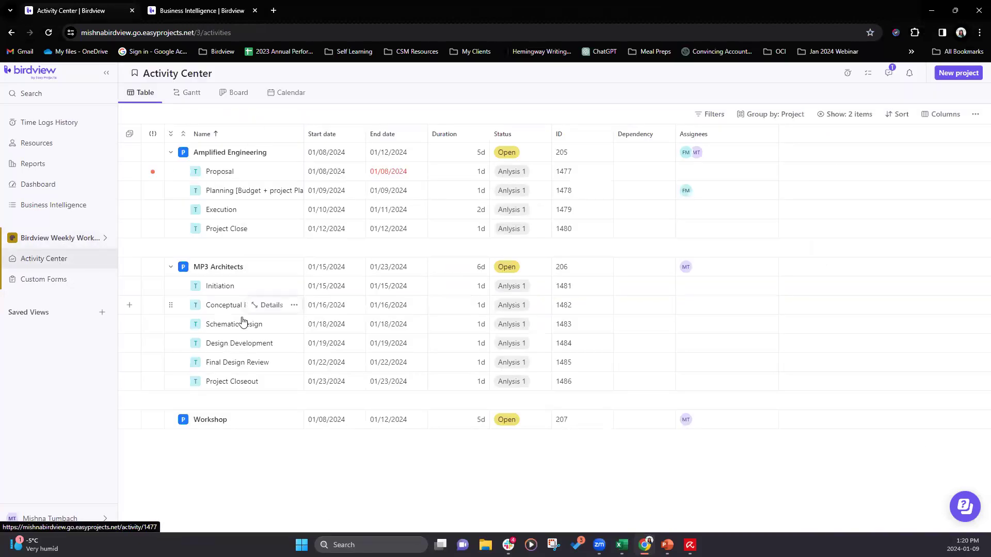
click(288, 151)
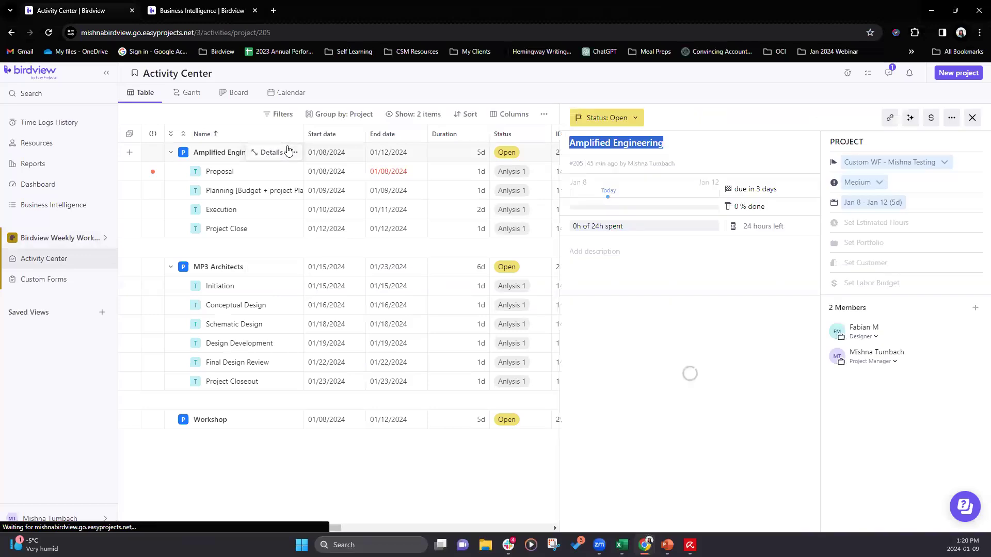
scroll(749, 356, down, 2)
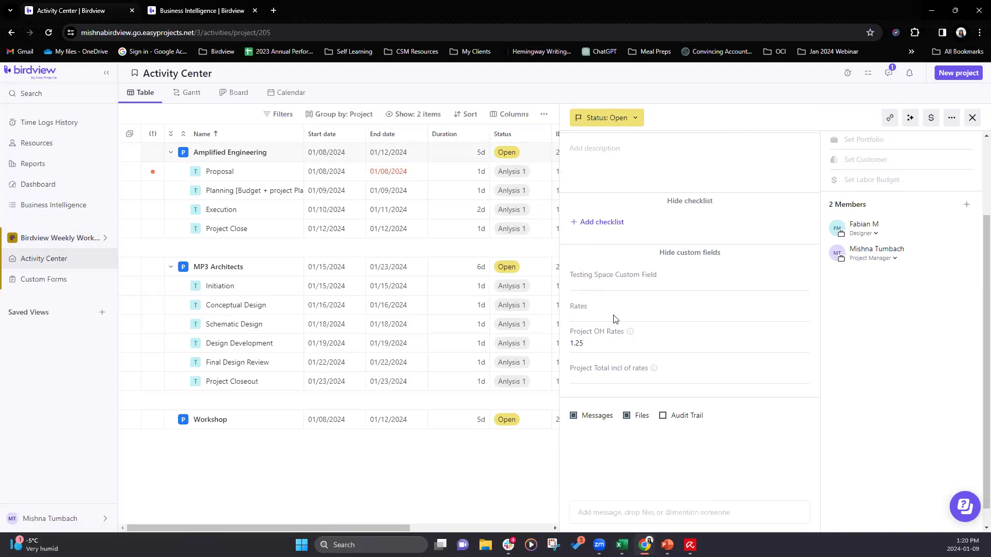
click(596, 286)
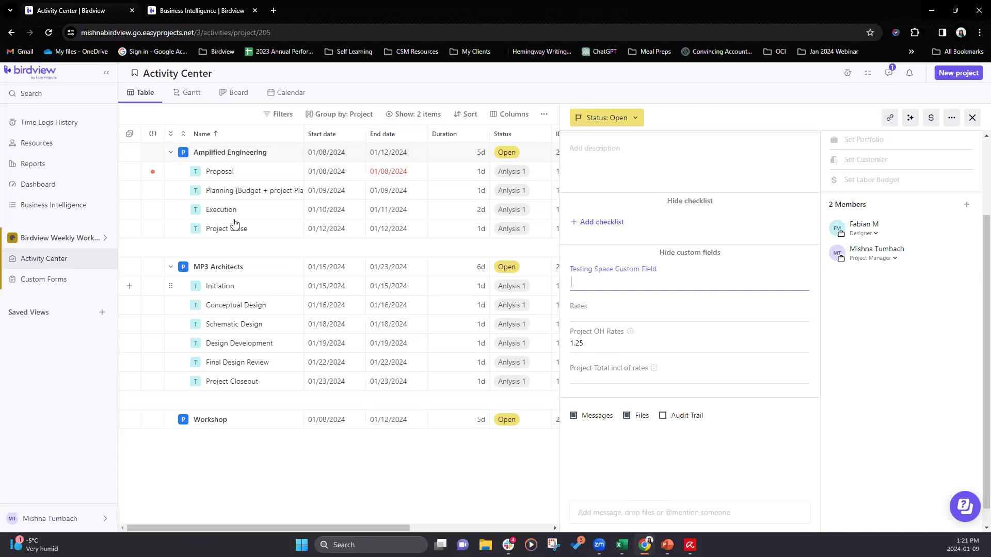
- Review the scope of the custom fields in the Birdview Weekly Workshop space settings and return to the Activity Center
click(106, 239)
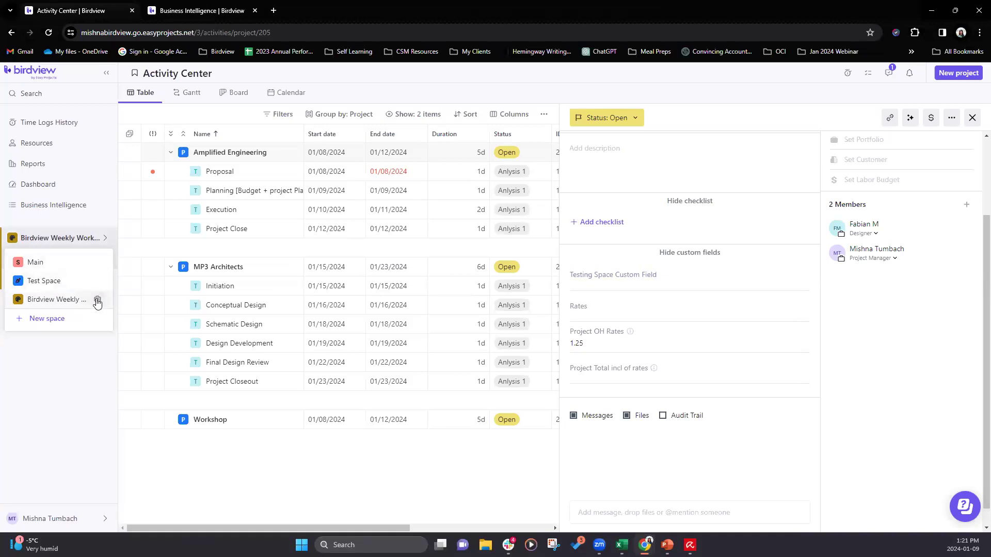
click(97, 302)
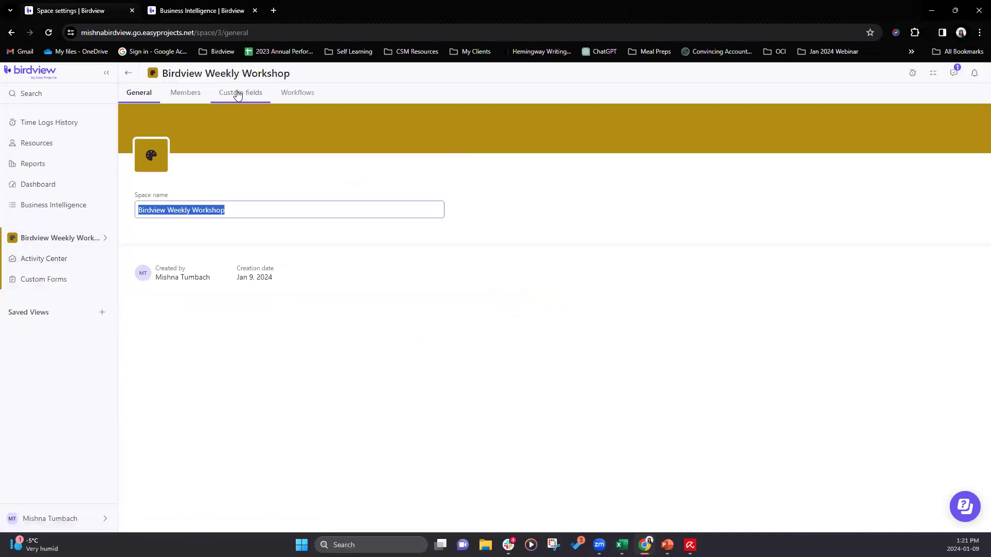
click(234, 96)
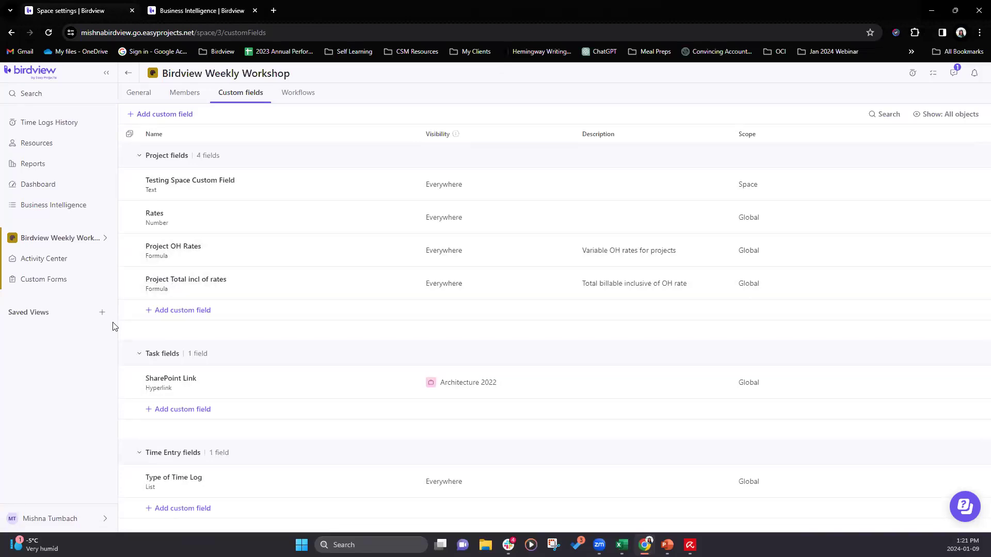
click(129, 77)
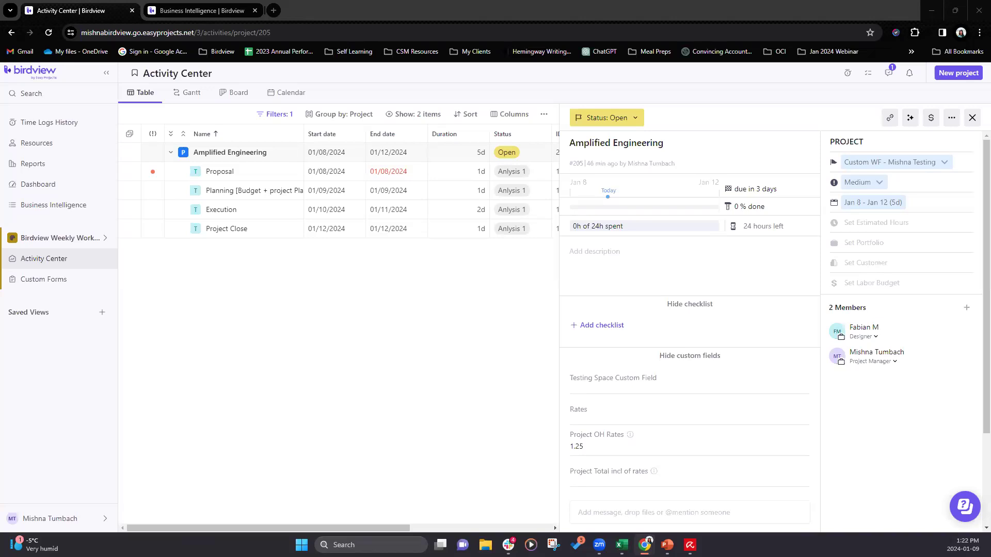
- Rename the Birdview Weekly Workshop space to "Tuesday" in its general settings
click(94, 240)
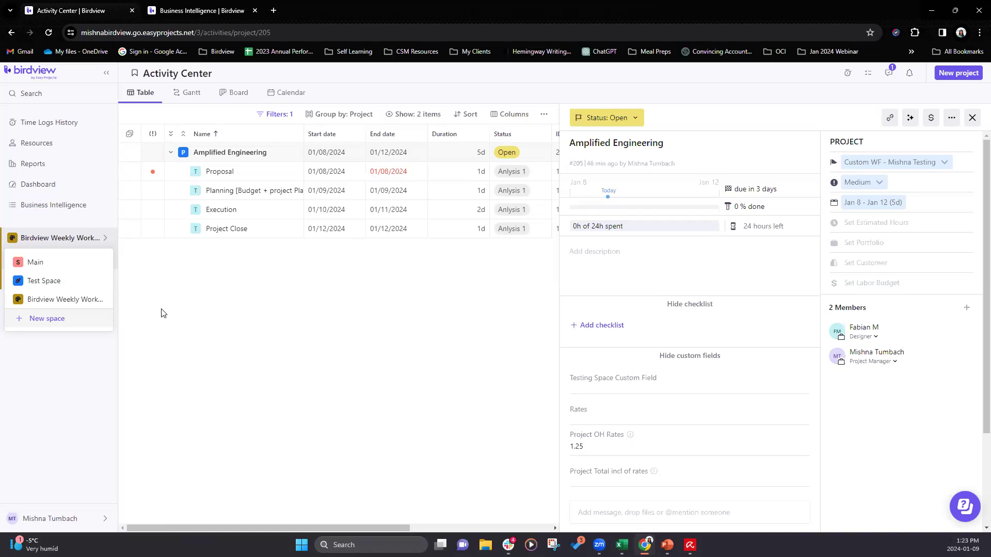
mouse_move(79, 302)
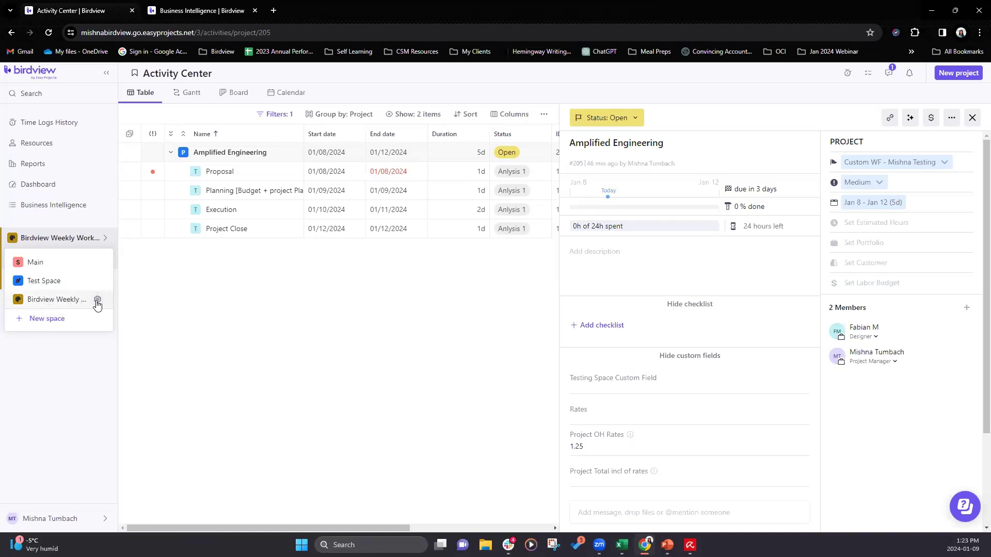
click(97, 300)
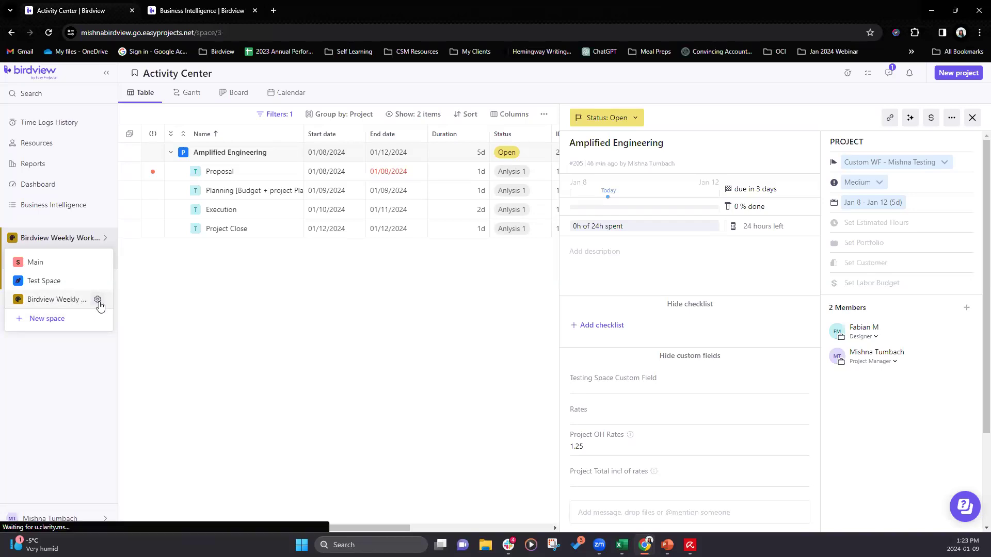
drag(229, 211, 130, 214)
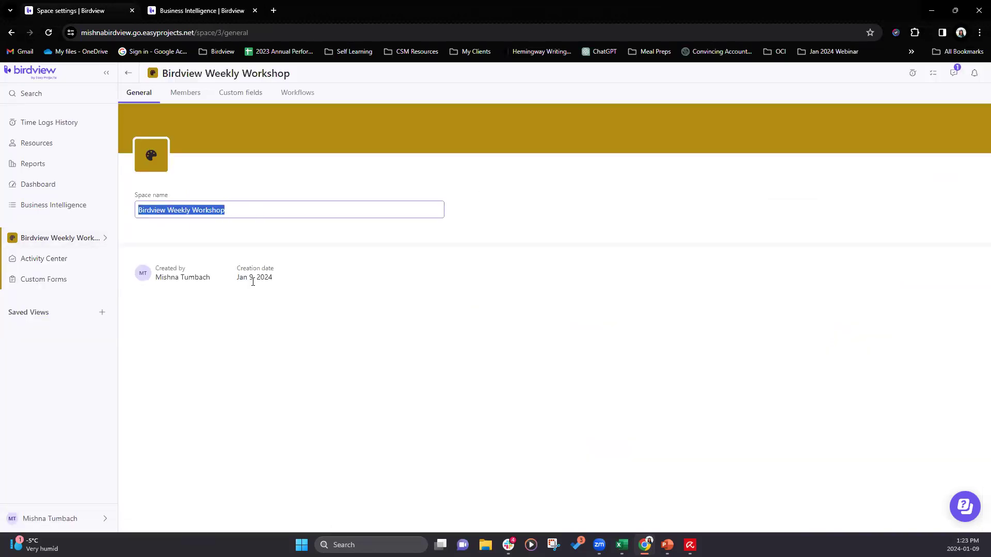
text(Tuesday)
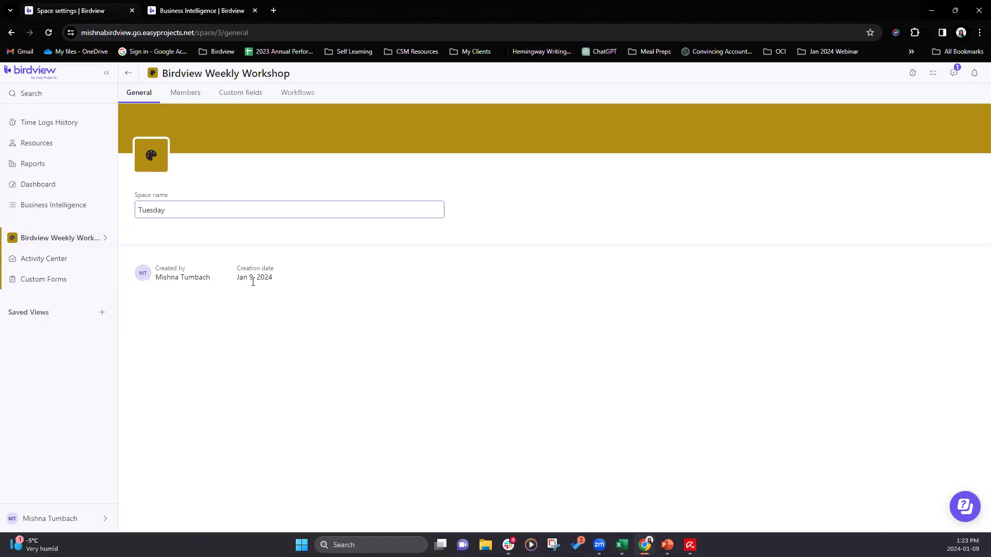
click(244, 332)
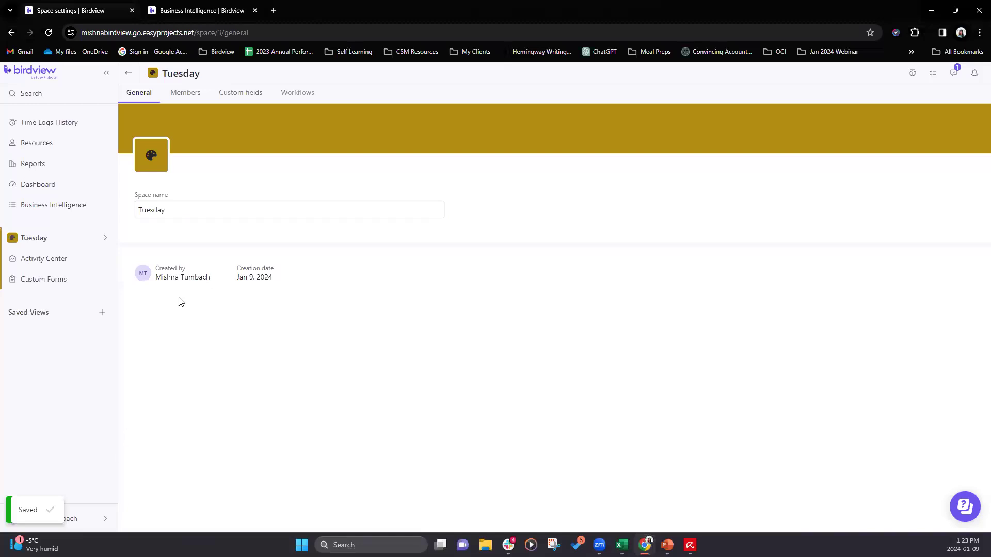
- Check how the renamed space appears in the list of spaces
click(36, 243)
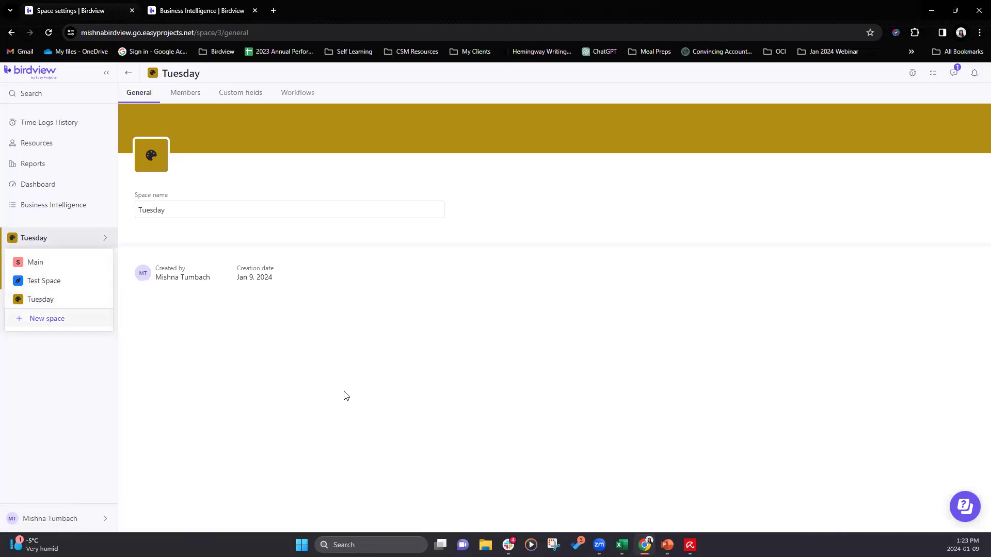
click(321, 394)
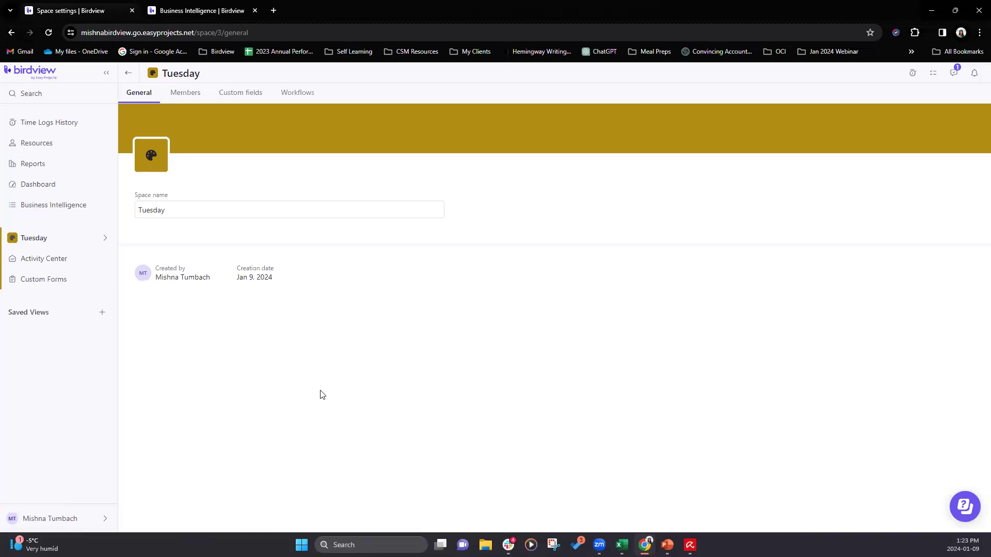
click(146, 211)
click(98, 238)
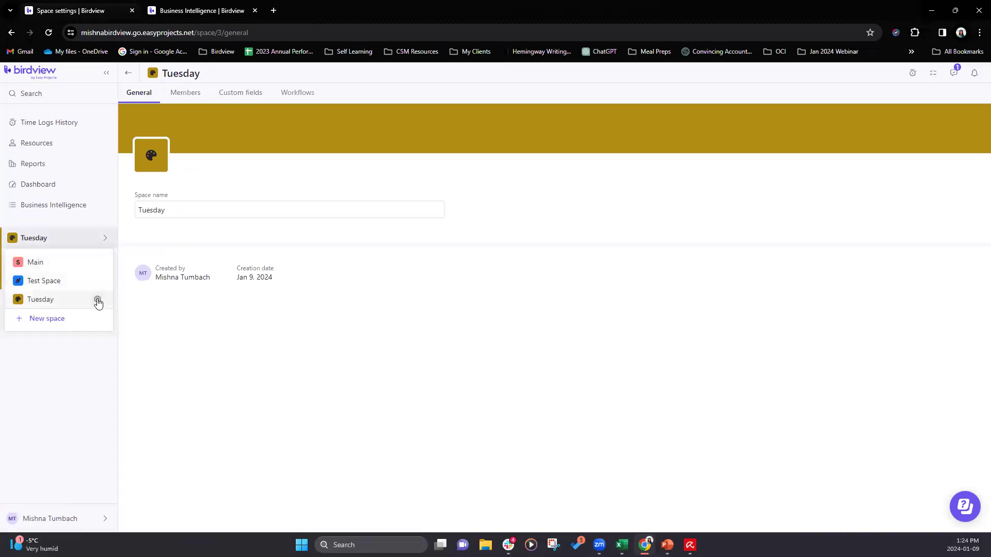
click(162, 202)
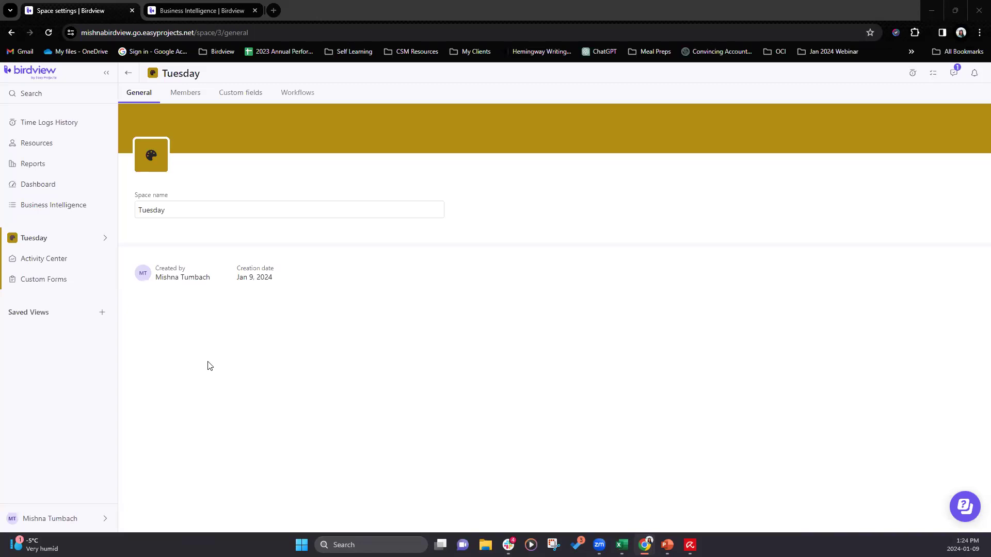
- View the custom fields and workflows of the Tuesday space, and minimize the browser
click(260, 94)
click(289, 95)
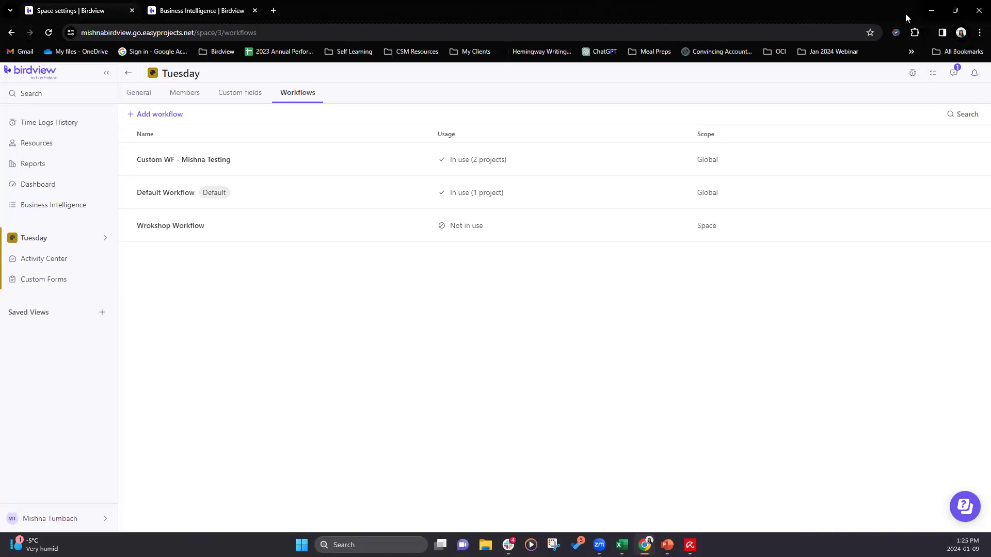
click(931, 12)
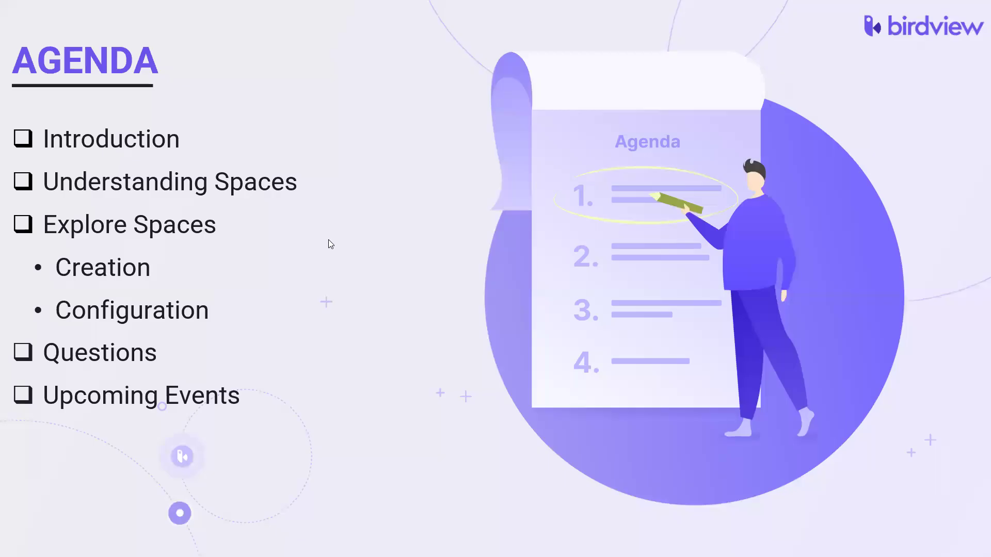
click(373, 258)
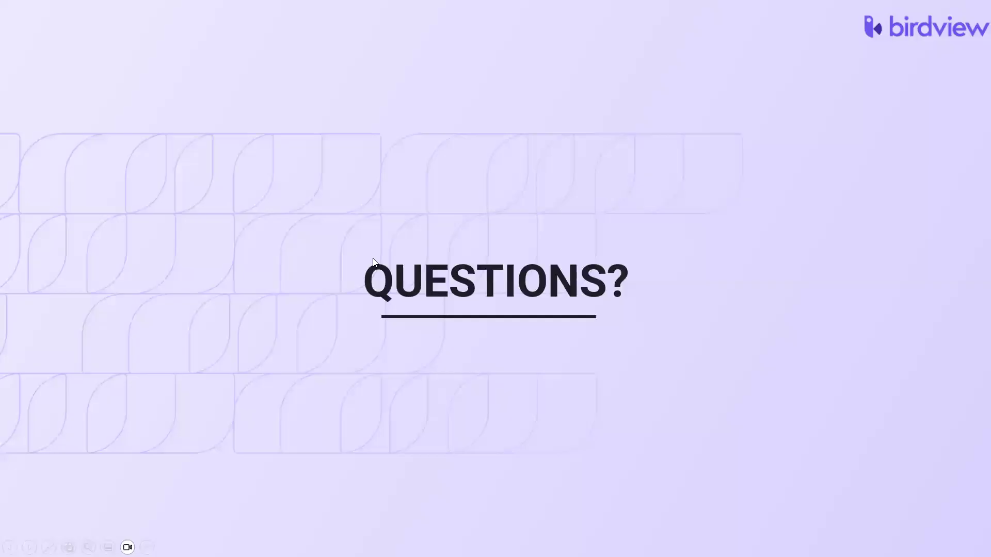
click(279, 261)
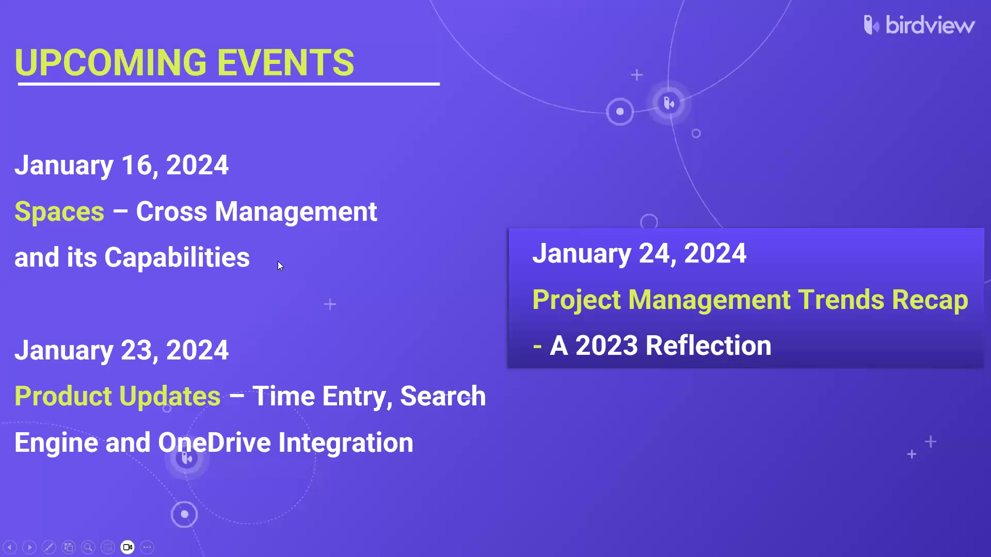